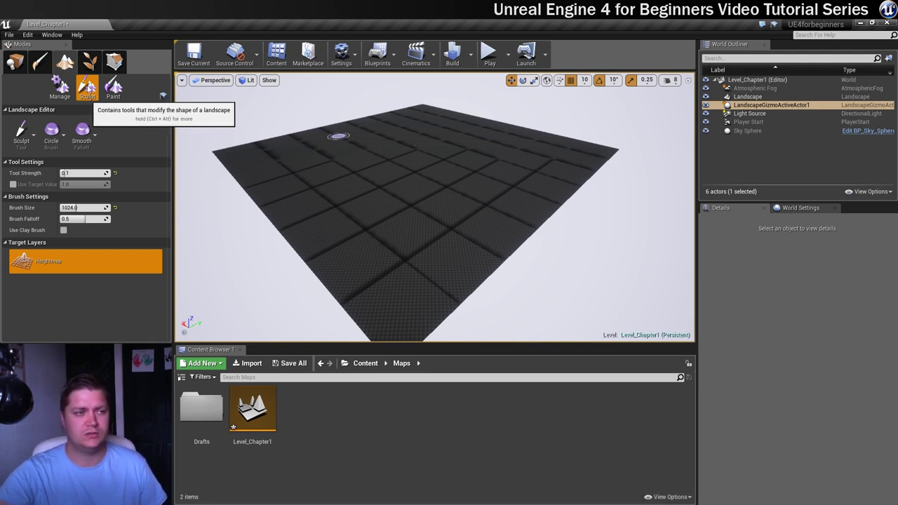
- Review the sculpting tools, brush types and falloff types, keeping Sculpt, the Circle brush and Smooth falloff selected
left_click(21, 134)
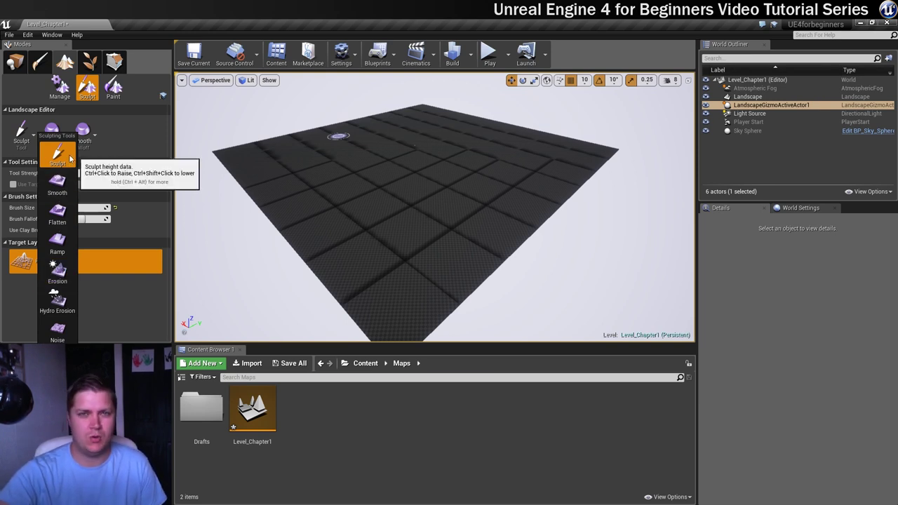
left_click(21, 135)
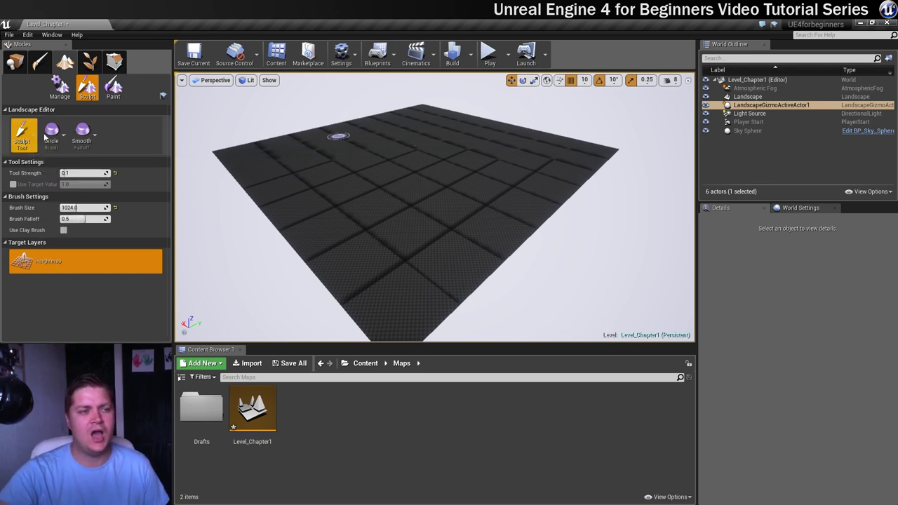
left_click(52, 134)
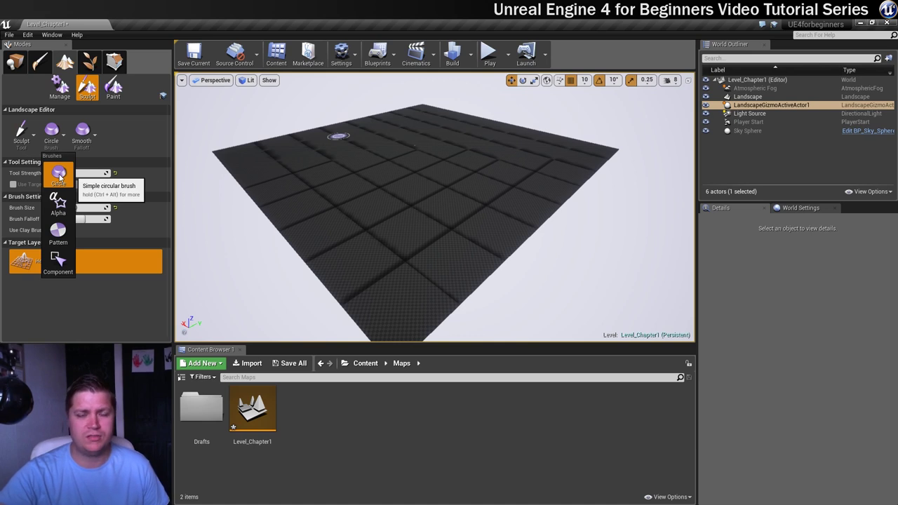
left_click(59, 177)
left_click(82, 134)
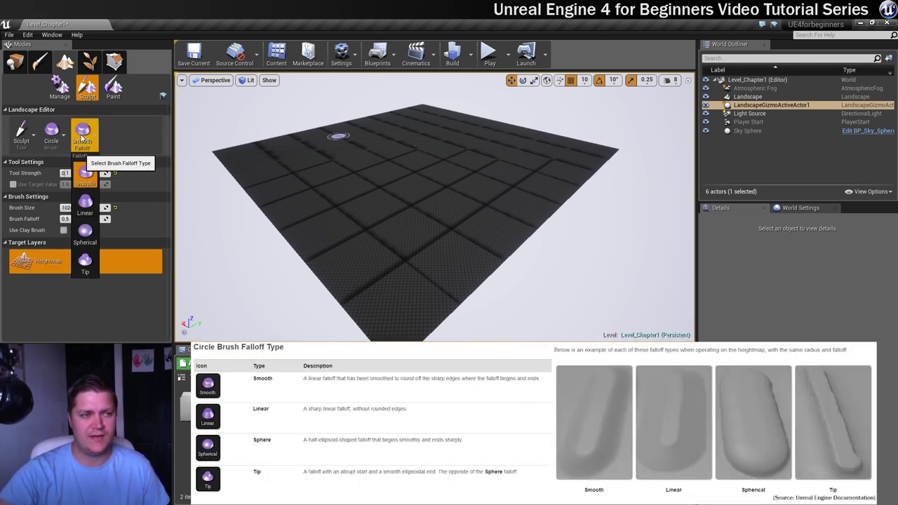
left_click(81, 137)
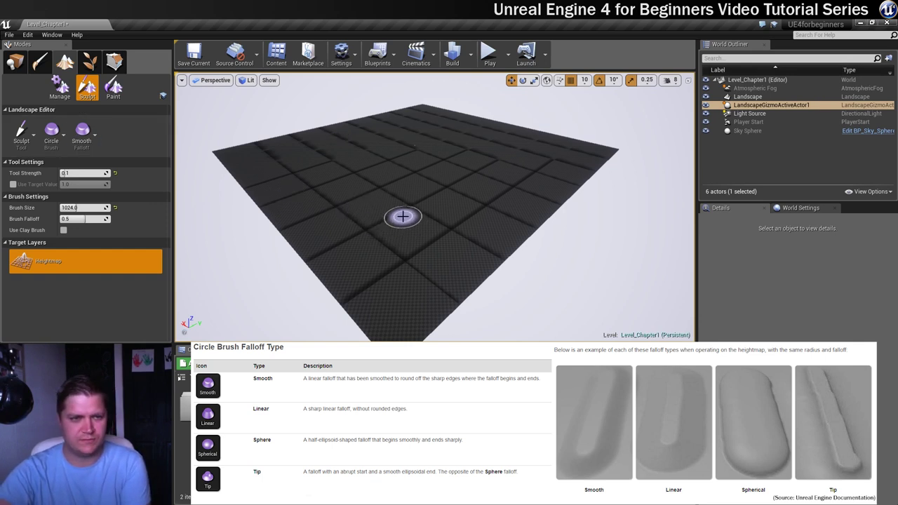
- Enlarge the circular brush to a size of 5889 over the landscape
key("bracketright")
key("bracketright")
key("bracketright")
key("bracketright")
key("bracketright")
key("bracketright")
key("bracketright")
key("bracketright")
key("bracketright")
key("bracketright")
key("bracketright")
key("bracketright")
key("bracketright")
key("bracketright")
key("bracketright")
key("bracketright")
key("bracketright")
key("bracketright")
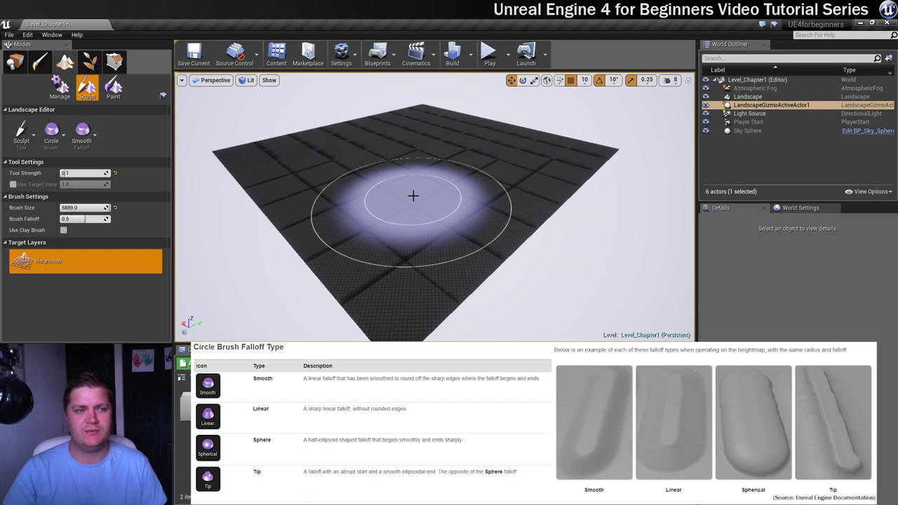
- Preview the Linear and Spherical brush falloffs on the landscape and return to the Smooth falloff
left_click(82, 132)
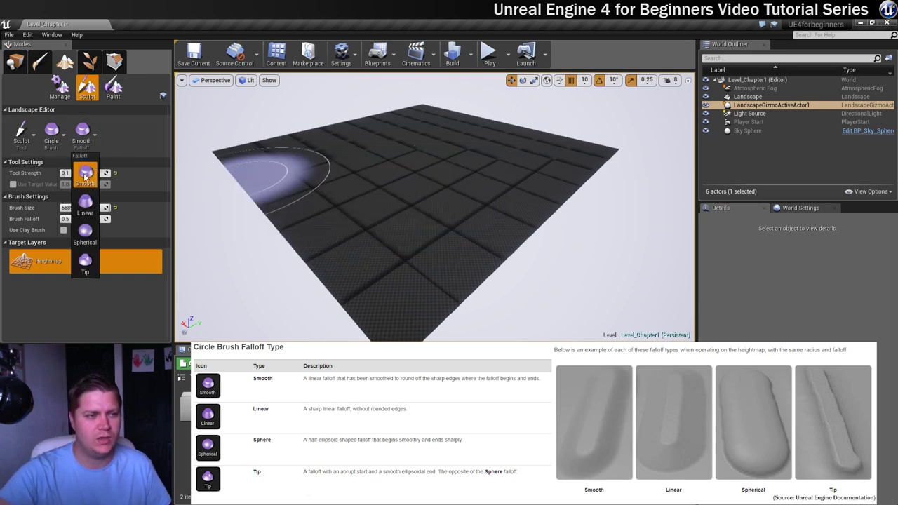
left_click(86, 202)
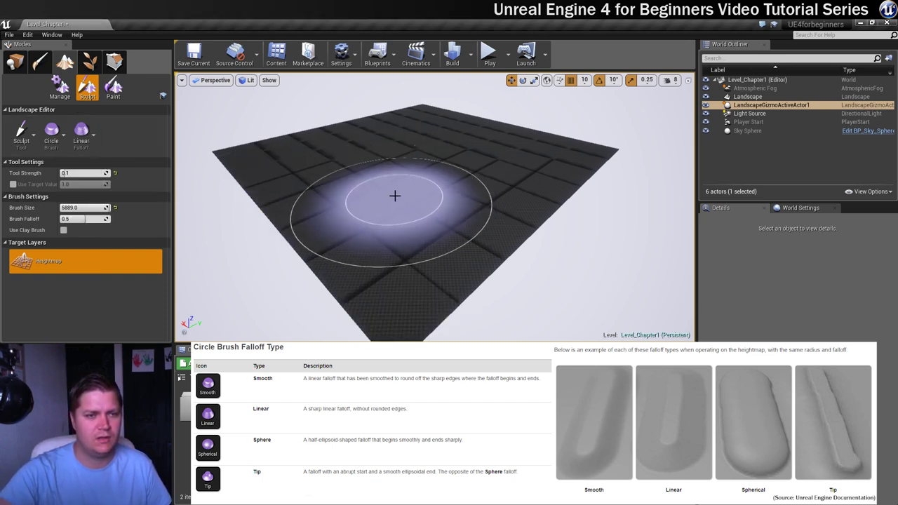
left_click(84, 143)
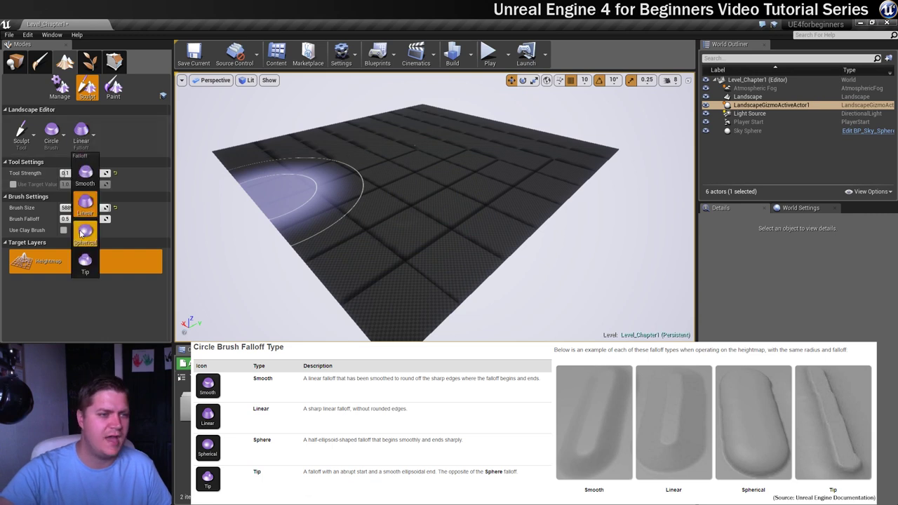
left_click(155, 212)
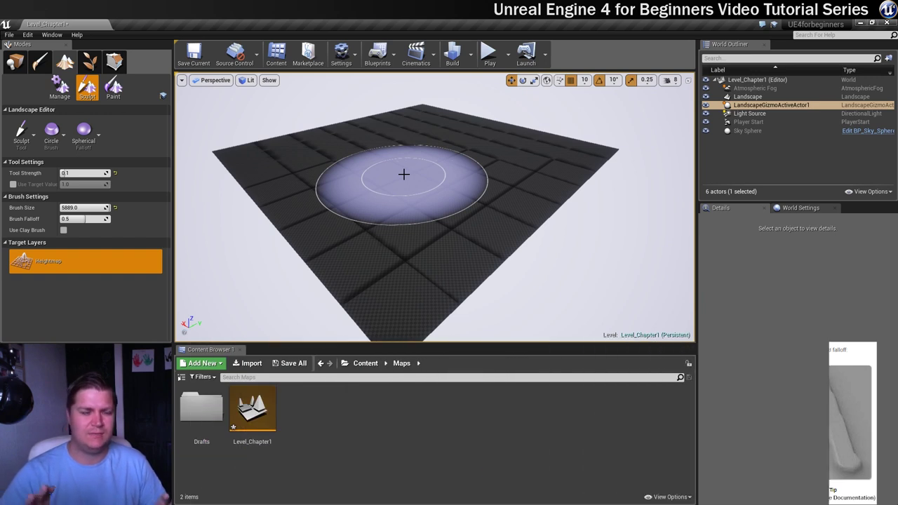
left_click(83, 132)
left_click(85, 166)
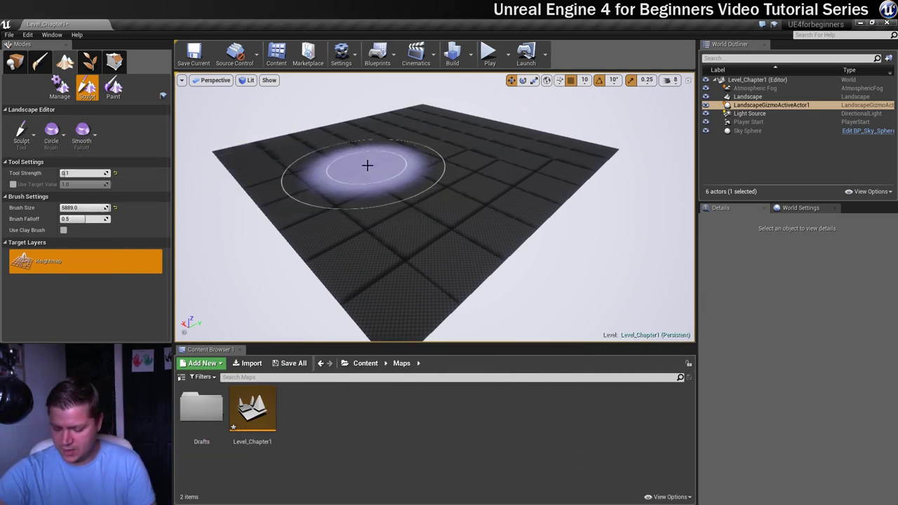
- Reduce the brush size to about 2294 for the Sculpt tool
key("bracketleft")
key("bracketleft")
key("bracketleft")
key("bracketleft")
key("bracketleft")
key("bracketleft")
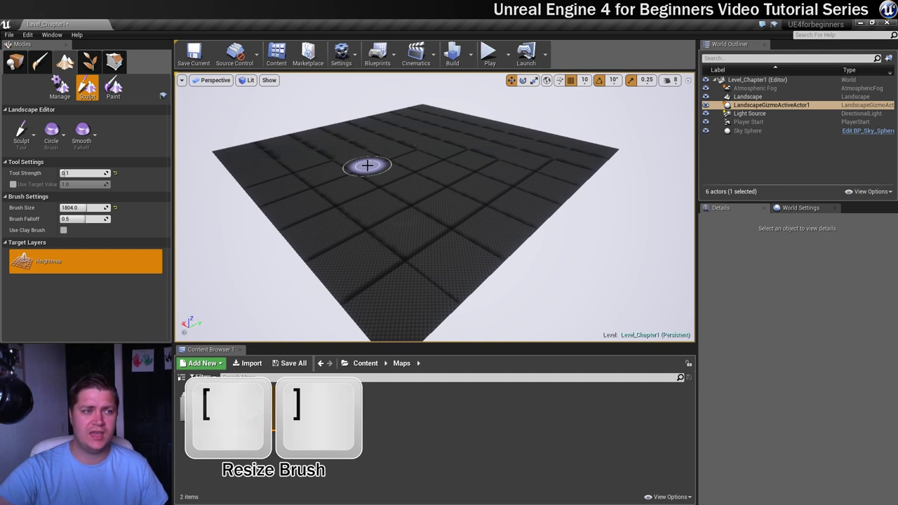
left_click(21, 133)
left_click(19, 134)
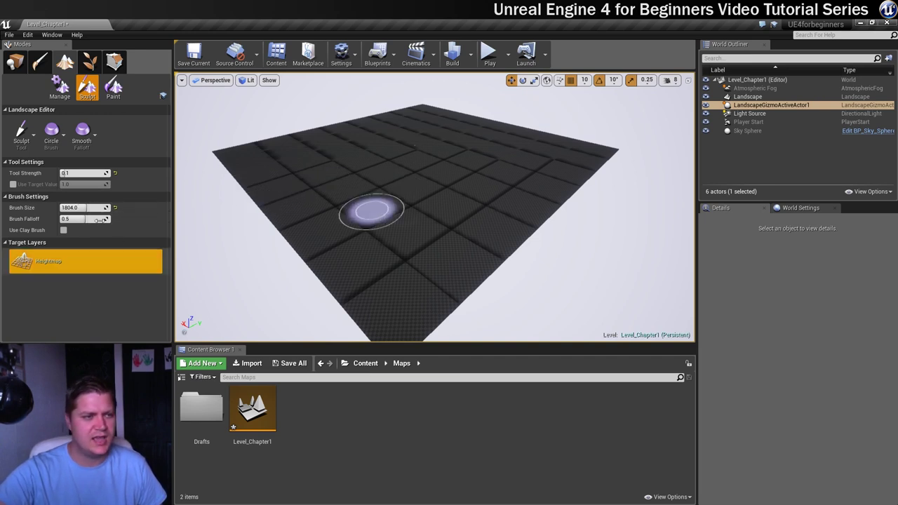
mouse_move(84, 207)
left_mouse_down()
mouse_move(120, 208)
mouse_move(84, 207)
left_mouse_up()
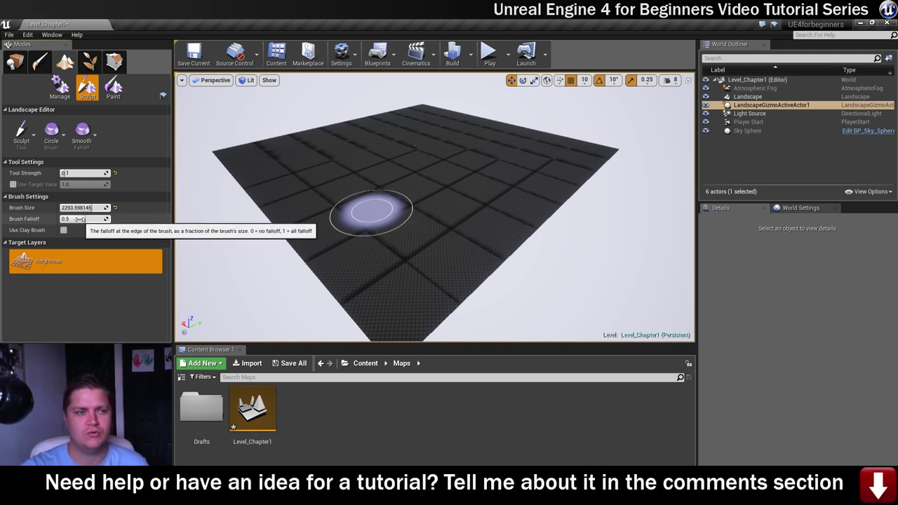
- Try the brush falloff at 0.0 and 1.0, and set it back to 0.5
left_click_drag(79, 219, 60, 219)
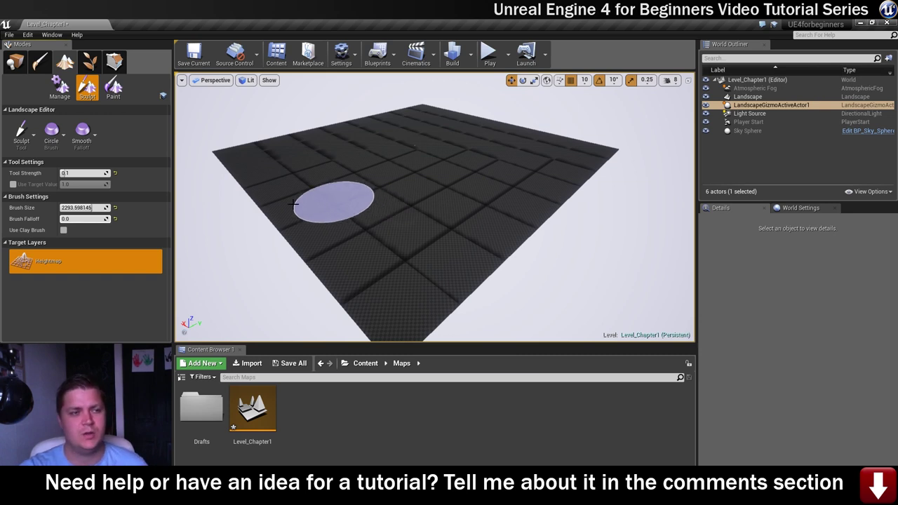
left_click_drag(77, 219, 105, 219)
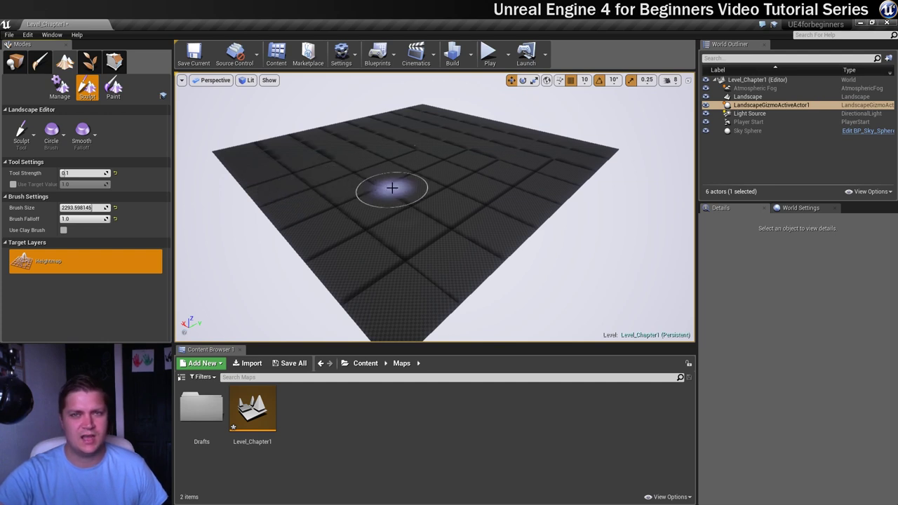
left_click(84, 219)
type("0.5")
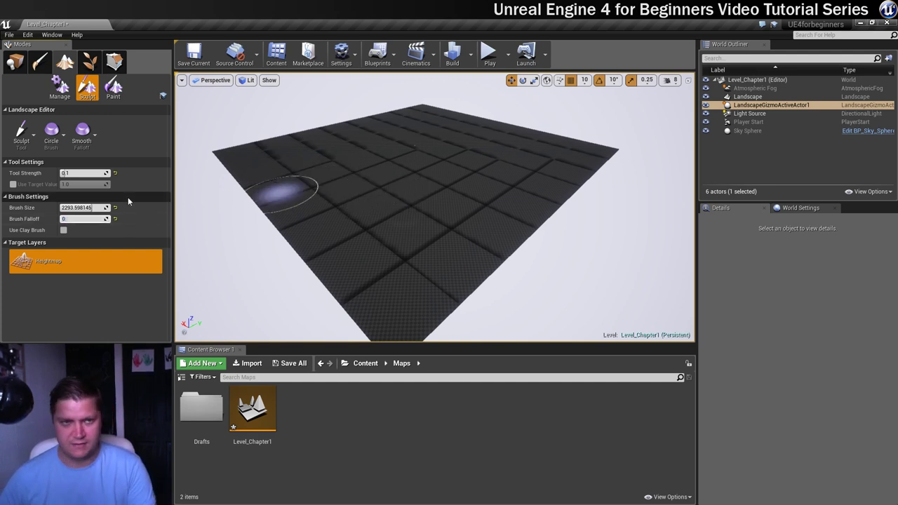
key("Return")
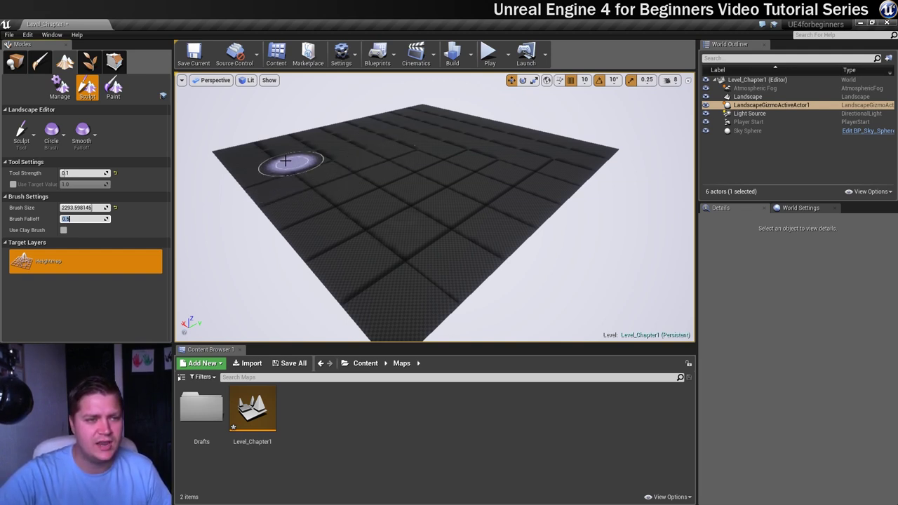
- Raise a ridge of hills along one side of the flat landscape with the Sculpt tool
mouse_move(290, 169)
left_mouse_down()
mouse_move(293, 180)
mouse_move(435, 242)
mouse_move(341, 201)
mouse_move(363, 213)
mouse_move(320, 187)
mouse_move(303, 155)
mouse_move(415, 234)
mouse_move(310, 180)
mouse_move(305, 164)
mouse_move(425, 215)
mouse_move(411, 223)
mouse_move(326, 182)
left_mouse_up()
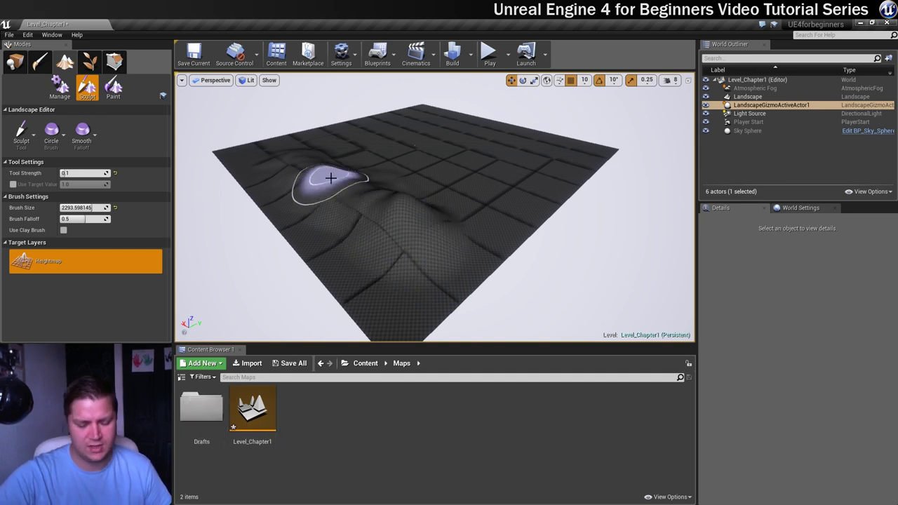
key("w")
mouse_move(338, 183)
right_mouse_down()
mouse_move(328, 181)
mouse_move(365, 180)
right_mouse_up()
key("a")
mouse_move(391, 197)
left_mouse_down()
mouse_move(341, 174)
mouse_move(298, 198)
mouse_move(443, 204)
mouse_move(540, 228)
mouse_move(554, 167)
mouse_move(516, 205)
mouse_move(365, 176)
mouse_move(261, 190)
mouse_move(214, 160)
mouse_move(228, 146)
left_mouse_up()
- Lower the terrain with the Sculpt tool to carve a valley in the flat area beside the ridge
right_click_drag(241, 148, 126, 116)
mouse_move(278, 150)
right_mouse_down()
mouse_move(298, 156)
mouse_move(260, 157)
mouse_move(330, 146)
mouse_move(280, 148)
right_mouse_up()
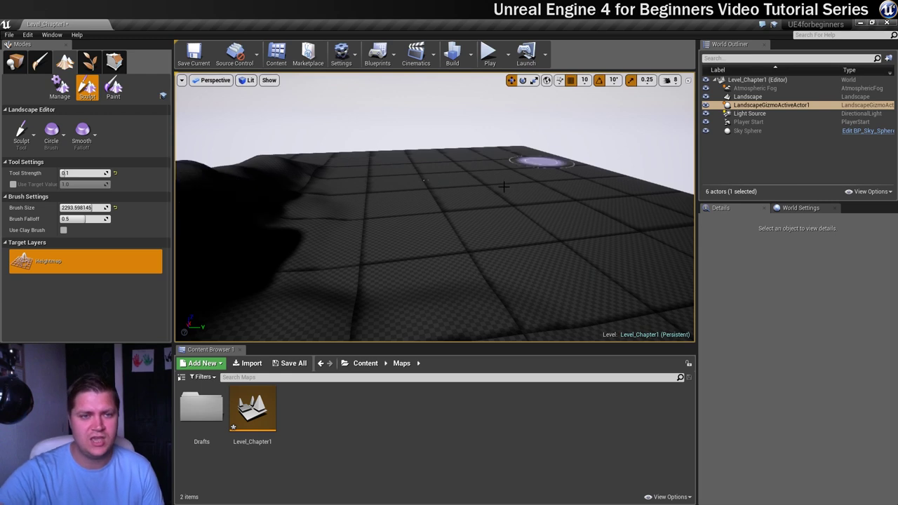
mouse_move(461, 213)
left_mouse_down("shift")
mouse_move(467, 176)
mouse_move(475, 225)
mouse_move(455, 197)
mouse_move(465, 171)
mouse_move(482, 175)
mouse_move(489, 208)
mouse_move(526, 253)
mouse_move(526, 203)
mouse_move(472, 160)
mouse_move(449, 183)
mouse_move(501, 263)
mouse_move(525, 234)
mouse_move(501, 185)
mouse_move(517, 180)
mouse_move(566, 257)
mouse_move(511, 267)
mouse_move(463, 239)
mouse_move(445, 180)
mouse_move(450, 247)
mouse_move(441, 176)
left_mouse_up("shift")
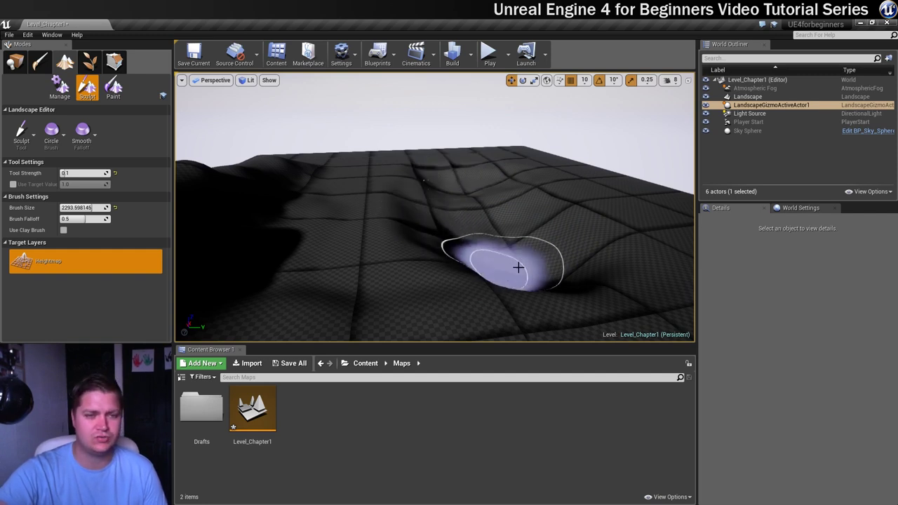
mouse_move(518, 267)
left_mouse_down()
mouse_move(467, 194)
mouse_move(462, 258)
mouse_move(493, 226)
mouse_move(539, 217)
mouse_move(495, 181)
mouse_move(483, 246)
mouse_move(505, 238)
mouse_move(511, 259)
mouse_move(554, 267)
mouse_move(491, 196)
mouse_move(444, 205)
left_mouse_up()
mouse_move(469, 253)
left_mouse_down()
mouse_move(461, 216)
mouse_move(507, 229)
mouse_move(555, 258)
mouse_move(484, 199)
mouse_move(459, 197)
mouse_move(426, 211)
mouse_move(487, 213)
mouse_move(445, 227)
left_mouse_up()
mouse_move(446, 228)
right_mouse_down()
mouse_move(418, 232)
mouse_move(381, 220)
right_mouse_up()
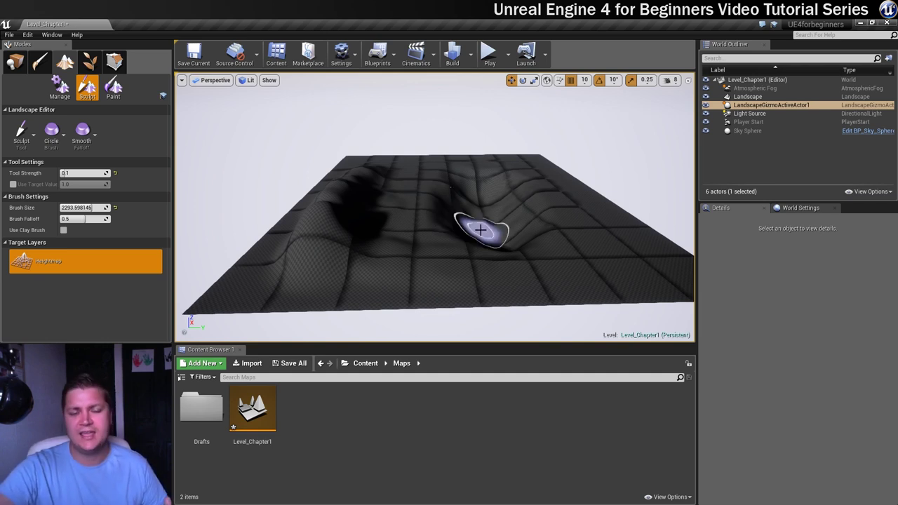
- Lower part of the ridge beside the valley and raise it again with Sculpt strokes
mouse_move(479, 230)
left_mouse_down()
mouse_move(415, 233)
mouse_move(367, 210)
mouse_move(351, 226)
mouse_move(390, 225)
mouse_move(365, 194)
mouse_move(446, 212)
left_mouse_up()
mouse_move(567, 244)
left_mouse_down()
mouse_move(351, 205)
mouse_move(341, 230)
mouse_move(320, 224)
mouse_move(345, 195)
mouse_move(317, 242)
mouse_move(327, 241)
mouse_move(317, 217)
mouse_move(313, 249)
mouse_move(380, 264)
mouse_move(475, 226)
left_mouse_up()
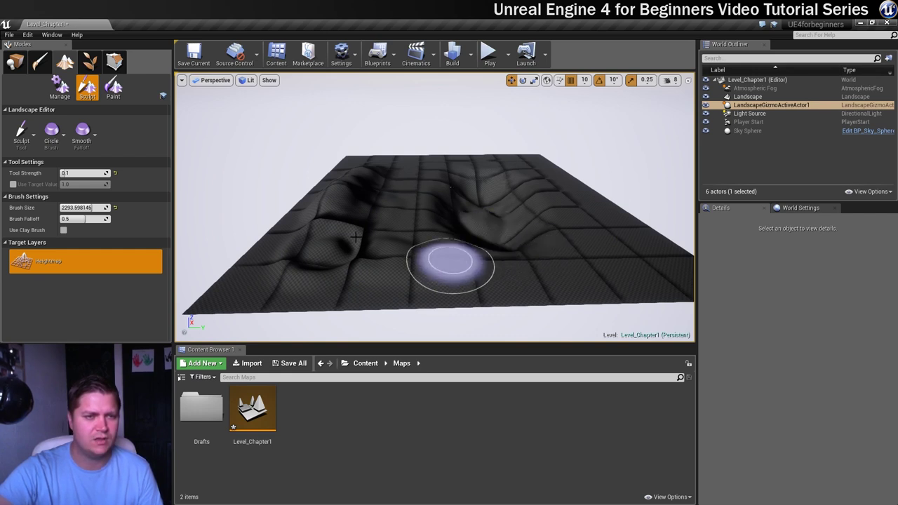
mouse_move(357, 236)
left_mouse_down()
mouse_move(321, 236)
mouse_move(324, 261)
mouse_move(345, 233)
mouse_move(311, 260)
mouse_move(343, 217)
left_mouse_up()
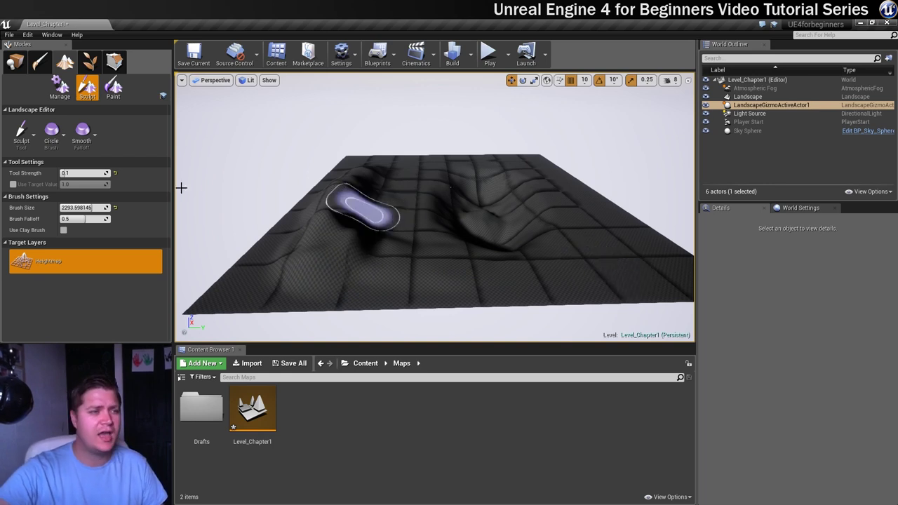
- Switch to the Smooth tool and soften the ridge of hills using tool strength 0.1
left_click(23, 135)
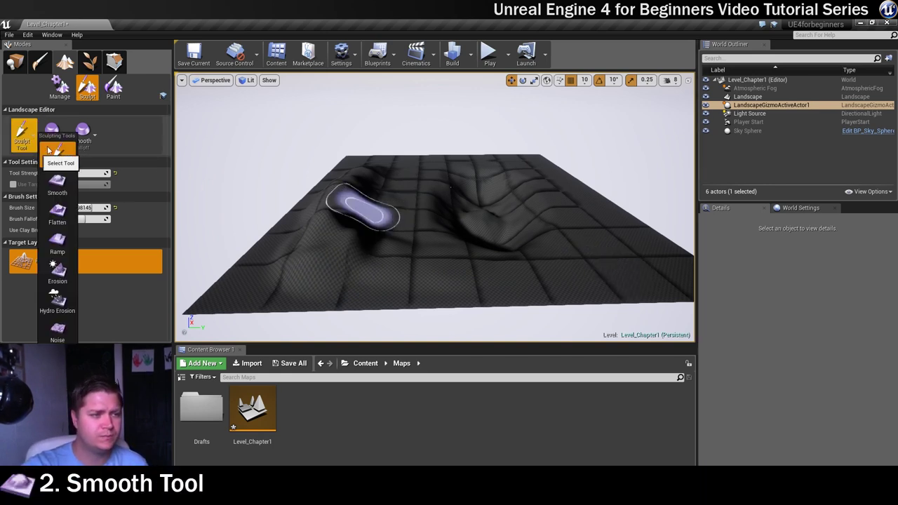
left_click(59, 185)
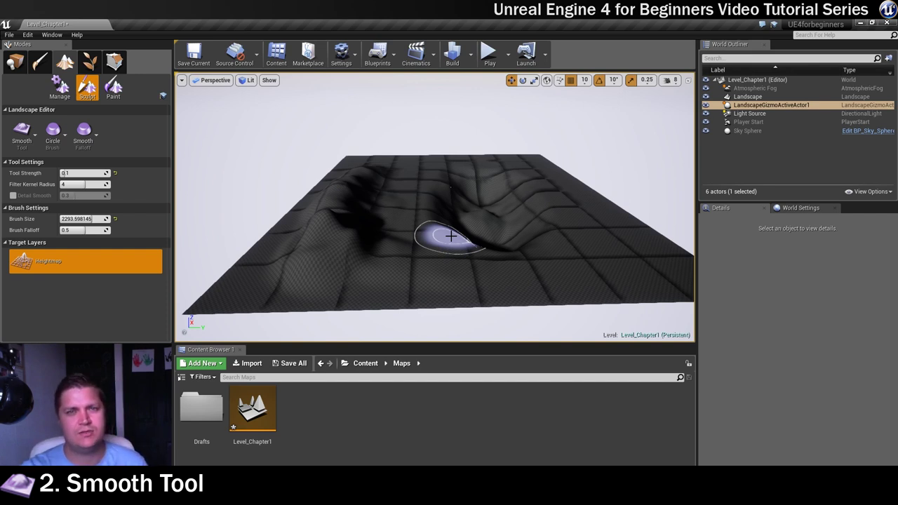
mouse_move(435, 236)
left_mouse_down()
mouse_move(342, 246)
mouse_move(357, 222)
left_mouse_up()
key("w")
mouse_move(354, 223)
right_mouse_down()
mouse_move(322, 224)
mouse_move(427, 227)
right_mouse_up()
key("a")
key("w")
mouse_move(445, 215)
left_mouse_down()
mouse_move(341, 213)
mouse_move(439, 264)
mouse_move(525, 266)
mouse_move(337, 237)
mouse_move(425, 250)
left_mouse_up()
key("s")
mouse_move(424, 251)
right_mouse_down()
mouse_move(379, 238)
mouse_move(354, 246)
right_mouse_up()
mouse_move(430, 234)
left_mouse_down()
mouse_move(413, 245)
mouse_move(436, 210)
left_mouse_up()
- Smooth the steep slopes of the sunken valley with the Smooth tool
mouse_move(489, 209)
right_mouse_down()
mouse_move(411, 231)
mouse_move(372, 258)
mouse_move(337, 260)
right_mouse_up()
right_click_drag(407, 242, 459, 237)
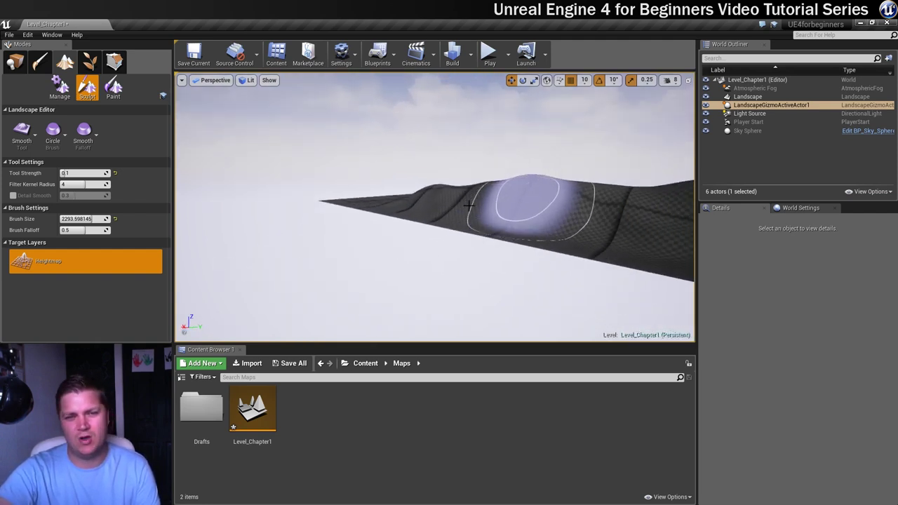
right_click_drag(479, 203, 575, 207)
mouse_move(393, 198)
right_mouse_down()
mouse_move(372, 180)
mouse_move(456, 201)
right_mouse_up()
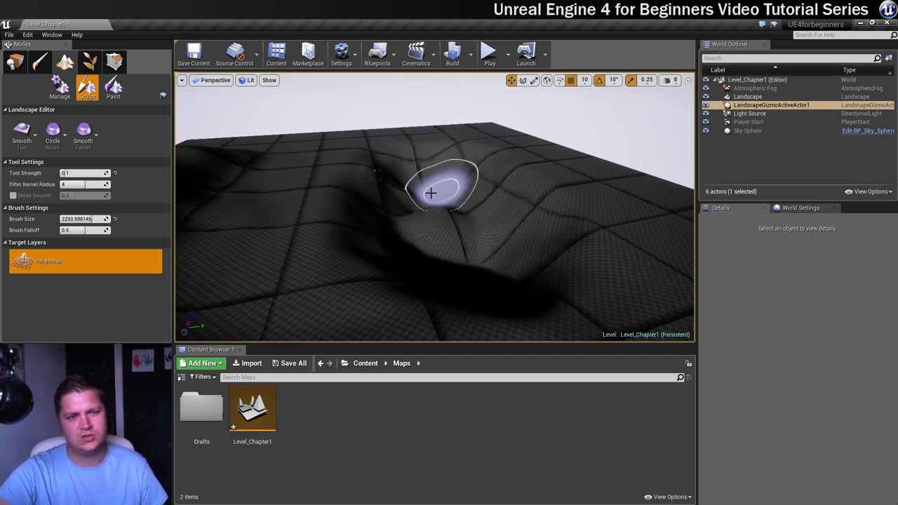
mouse_move(401, 250)
left_mouse_down()
mouse_move(475, 266)
mouse_move(414, 186)
mouse_move(380, 233)
mouse_move(411, 315)
mouse_move(482, 280)
mouse_move(447, 191)
left_mouse_up()
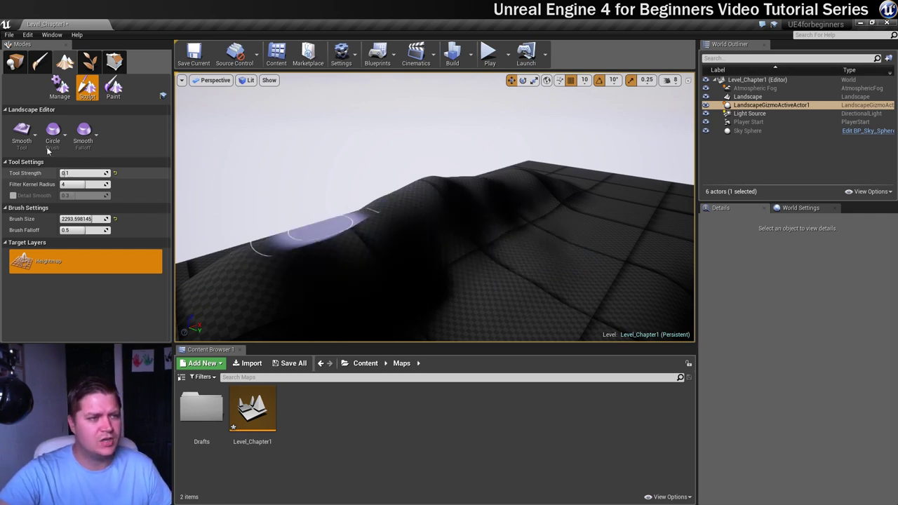
- Flatten the top of the ridge into a level plateau using the Flatten tool with a brush size of about 1102
left_click(23, 134)
left_click(56, 211)
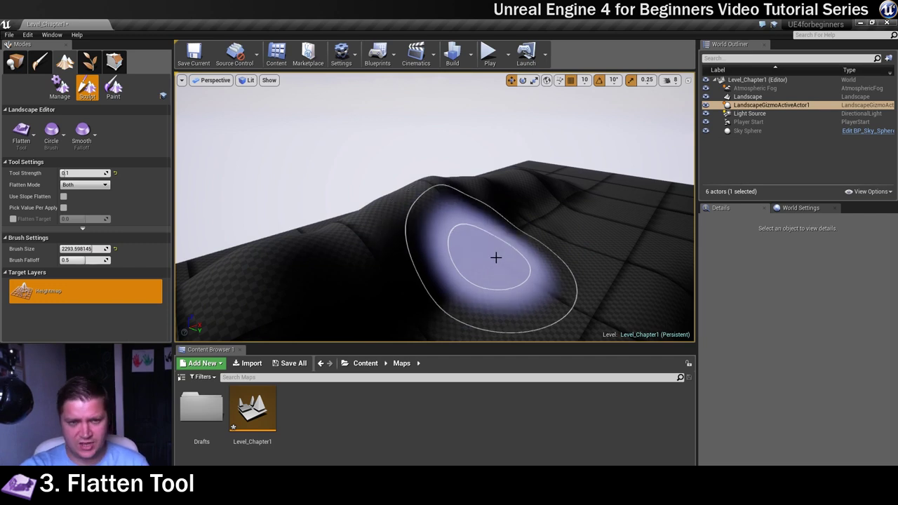
mouse_move(495, 257)
right_mouse_down()
mouse_move(500, 278)
mouse_move(484, 247)
mouse_move(505, 258)
right_mouse_up()
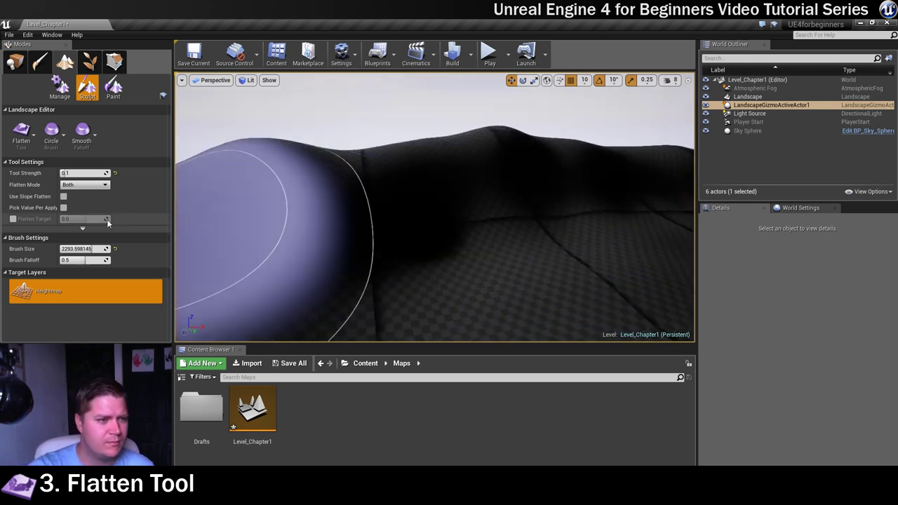
left_click_drag(94, 249, 95, 249)
right_click_drag(245, 236, 299, 235)
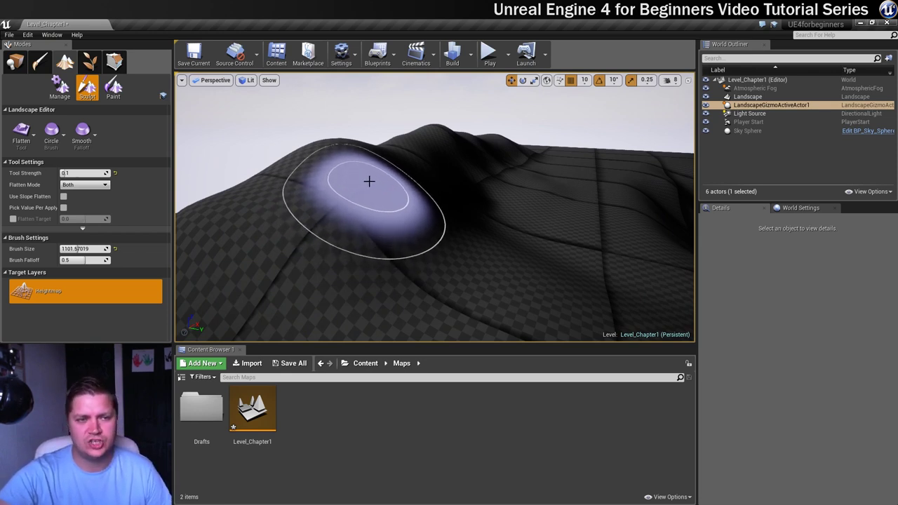
mouse_move(369, 181)
left_mouse_down()
mouse_move(567, 204)
mouse_move(484, 214)
mouse_move(510, 189)
mouse_move(461, 208)
mouse_move(497, 181)
mouse_move(409, 194)
mouse_move(477, 204)
mouse_move(510, 194)
mouse_move(495, 184)
mouse_move(521, 187)
left_mouse_up()
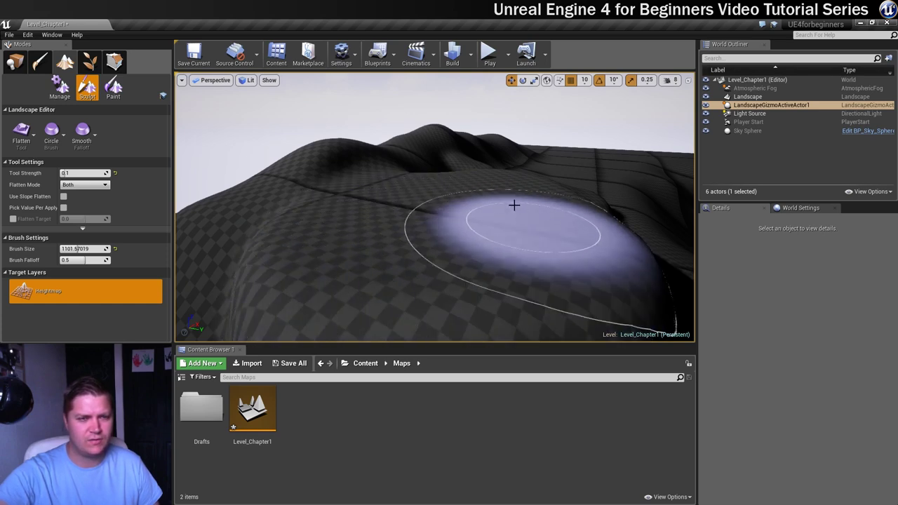
key("s")
mouse_move(533, 213)
right_mouse_down()
mouse_move(550, 216)
mouse_move(534, 212)
right_mouse_up()
key("d")
key("w")
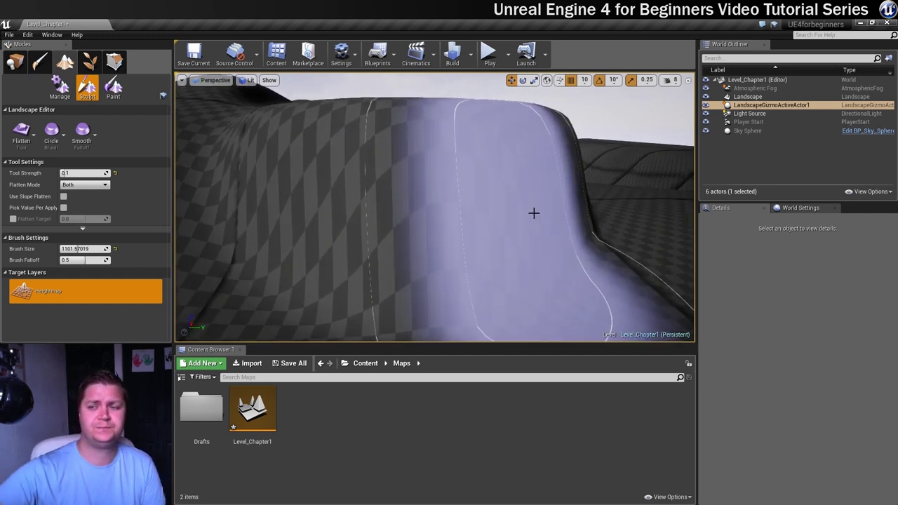
right_click_drag(534, 212, 534, 212)
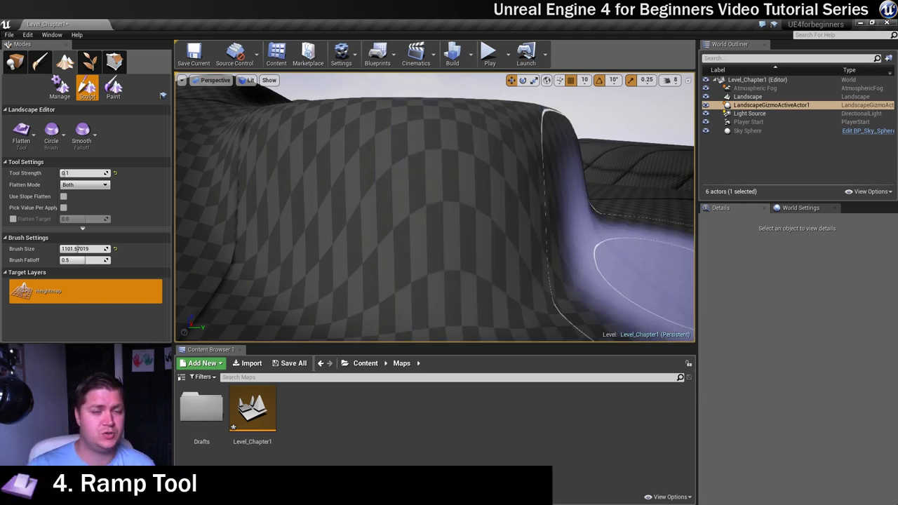
- Switch to the Ramp tool and place two ramp points across the flattened plateau
right_click_drag(645, 293, 645, 293)
left_click(27, 132)
left_click(57, 244)
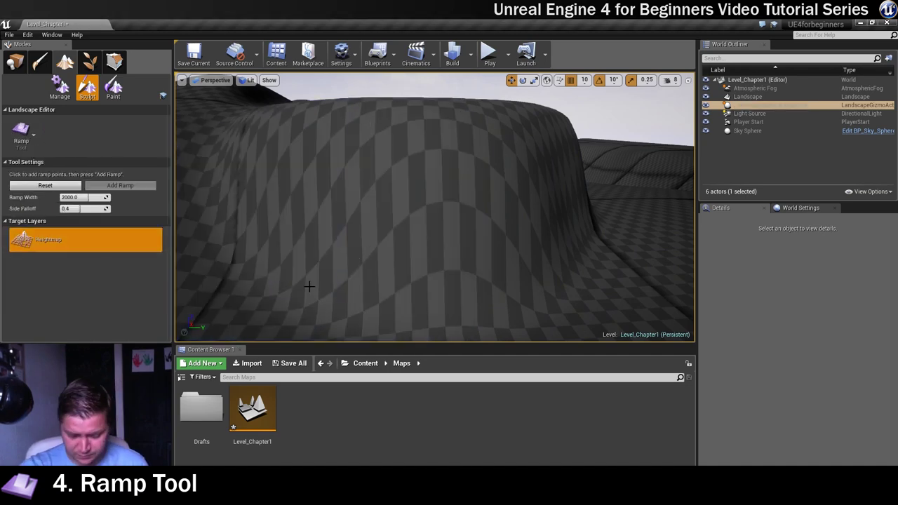
right_click_drag(380, 258, 380, 256)
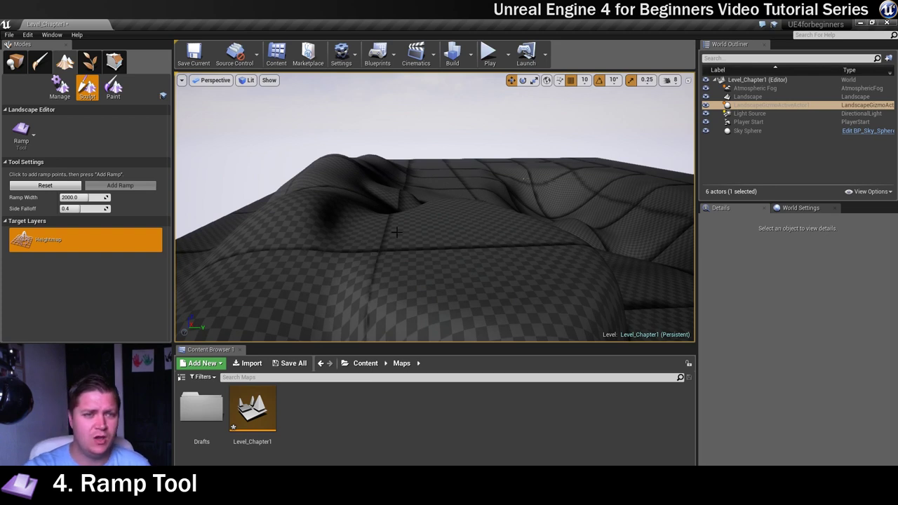
left_click(332, 238)
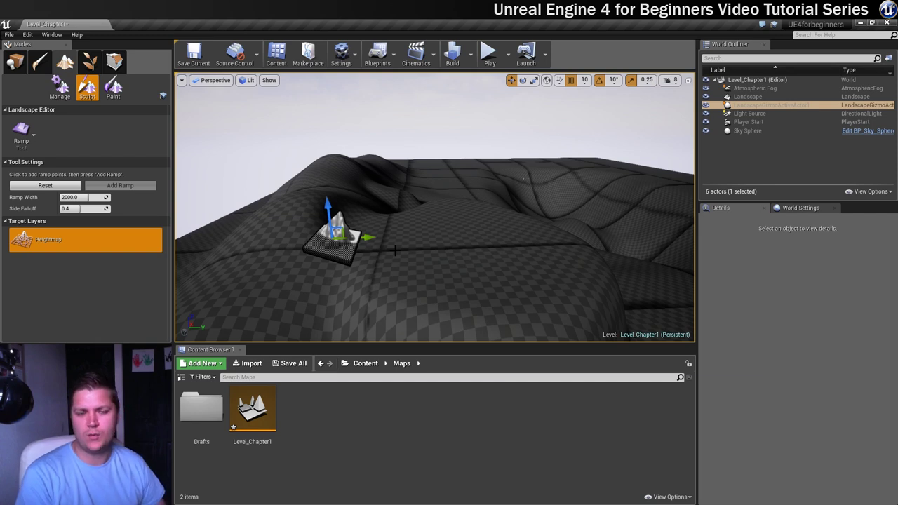
left_click(524, 240)
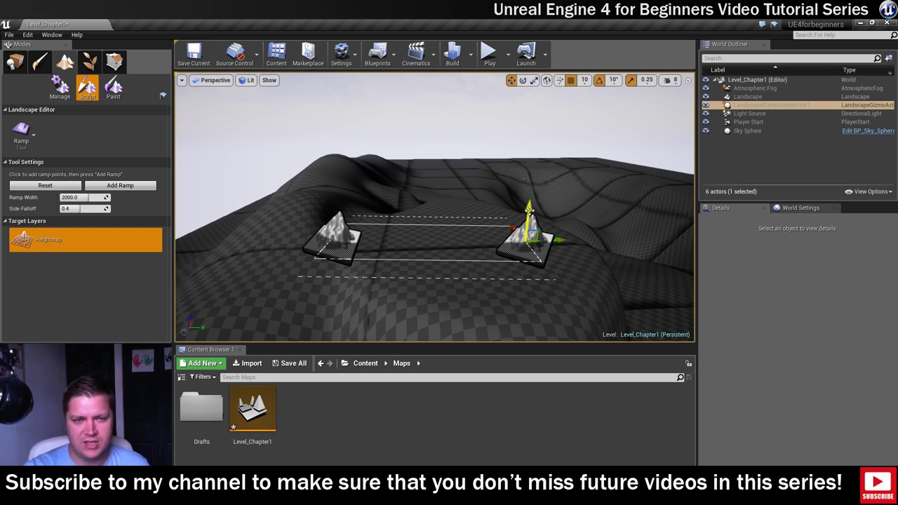
- Raise both ramp points above the terrain, leaving the first point lower than the second
left_click_drag(526, 209, 524, 160)
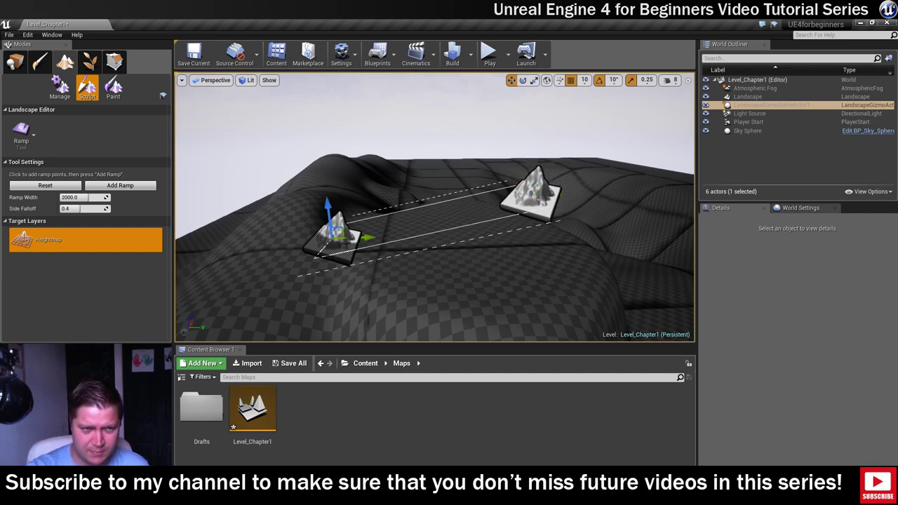
left_click_drag(326, 203, 328, 174)
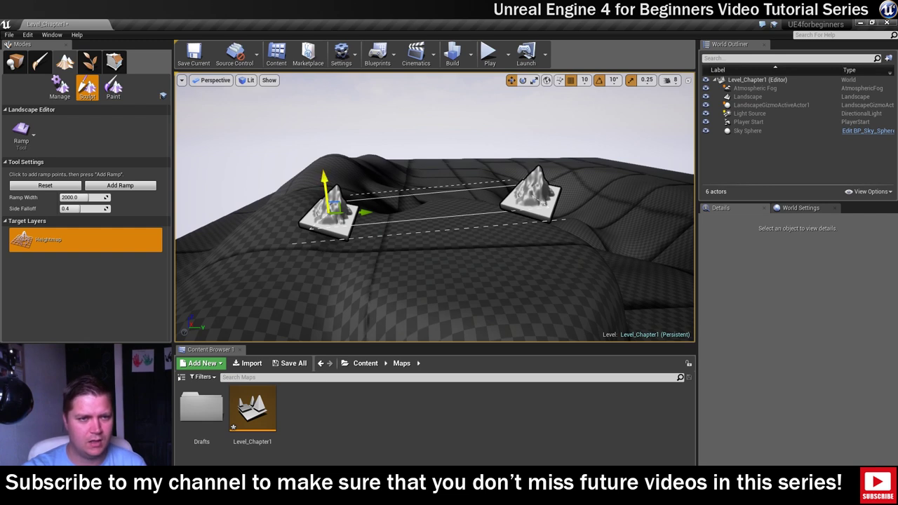
left_click_drag(328, 174, 326, 200)
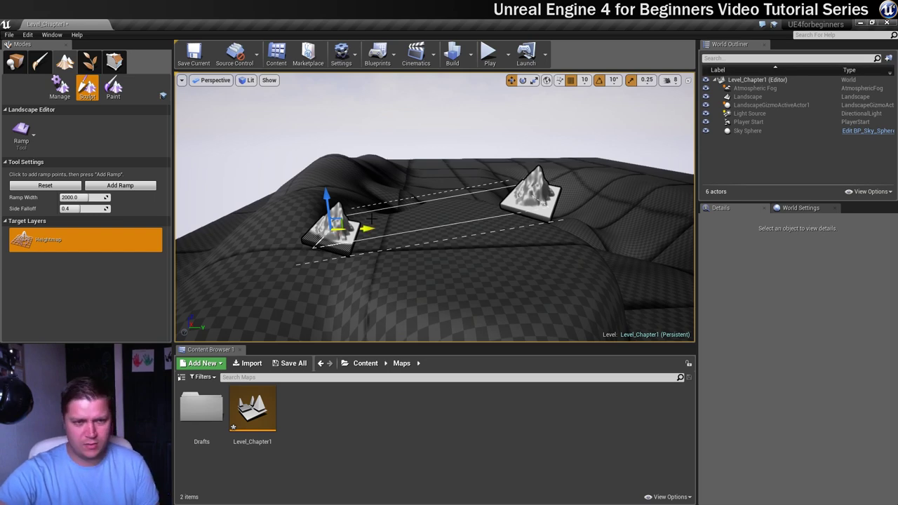
right_click_drag(326, 227, 368, 217)
scroll(368, 218, "down", 1)
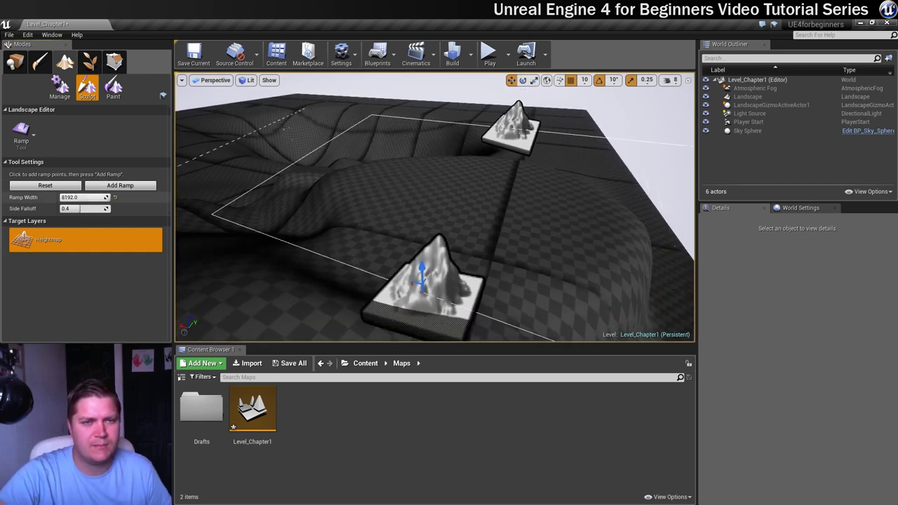
- Set the ramp width to about 1711 and add the ramp between the two points
left_click_drag(88, 197, 84, 198)
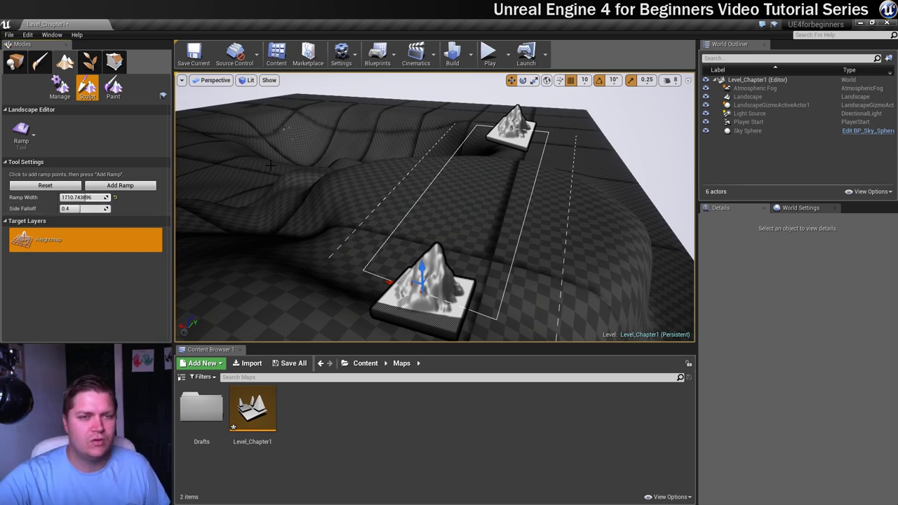
key("d")
right_click_drag(404, 207, 404, 207)
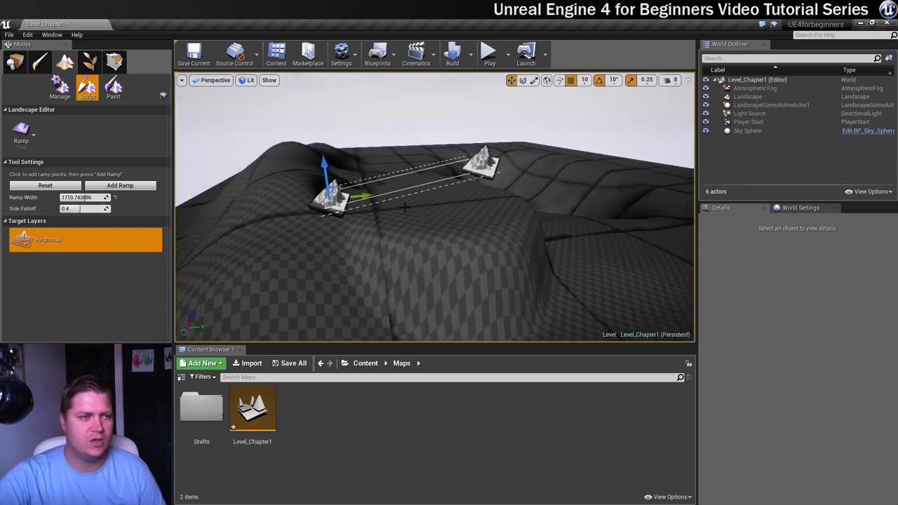
left_click(119, 186)
- Add the ramp again with its second point raised higher, and once more with that point lowered
right_click_drag(467, 174, 467, 174)
left_click_drag(487, 123, 484, 93)
left_click(145, 186)
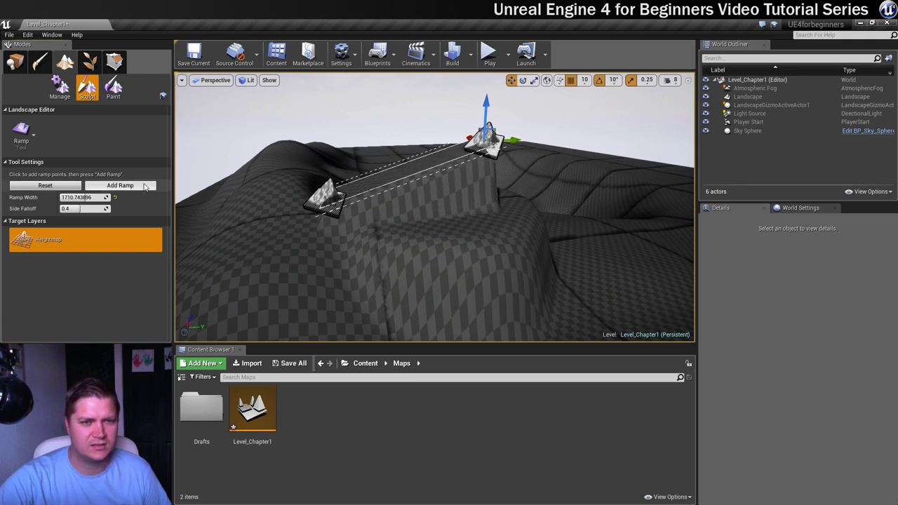
left_click_drag(485, 103, 490, 126)
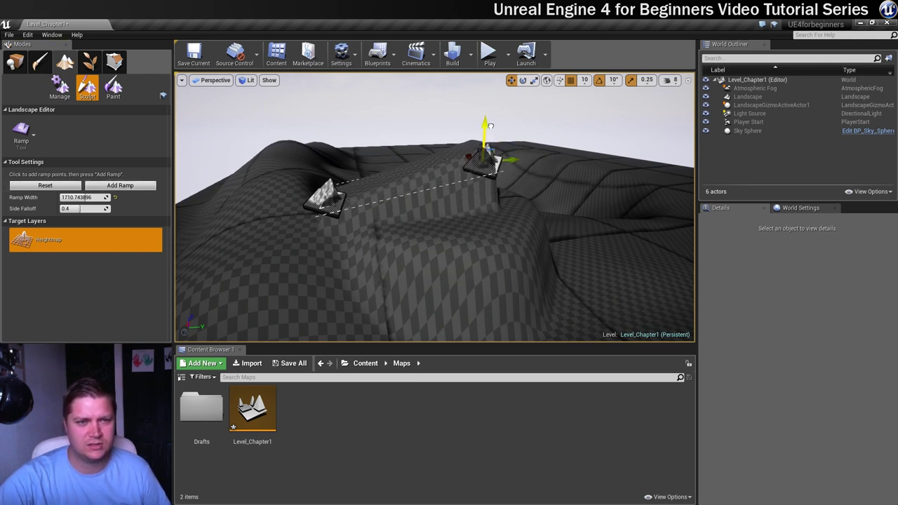
left_click(145, 186)
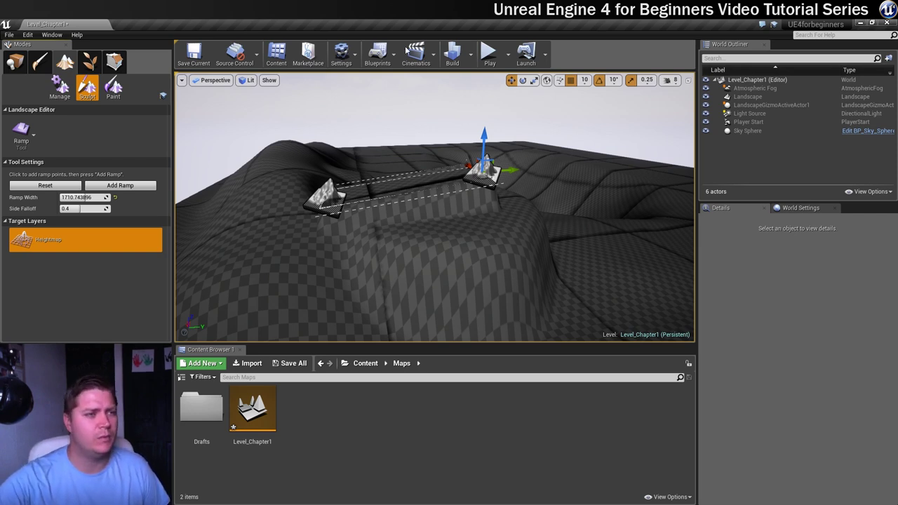
- Switch to the Erosion tool and set the tool strength to 0.3
left_click(21, 132)
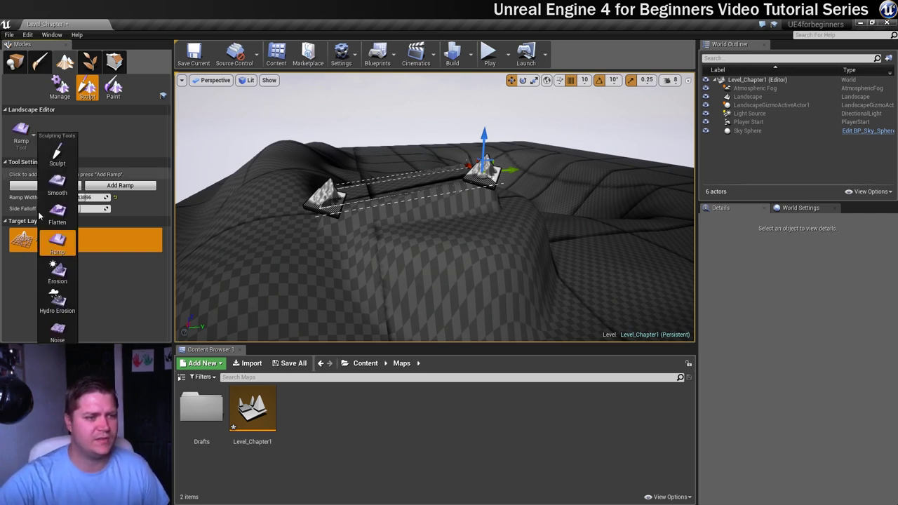
left_click(58, 271)
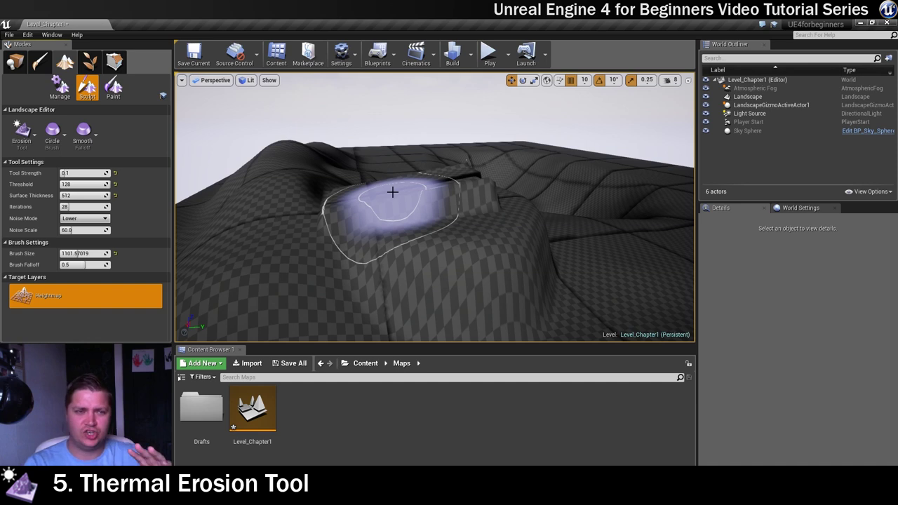
right_click_drag(373, 182, 300, 184)
left_click(77, 173)
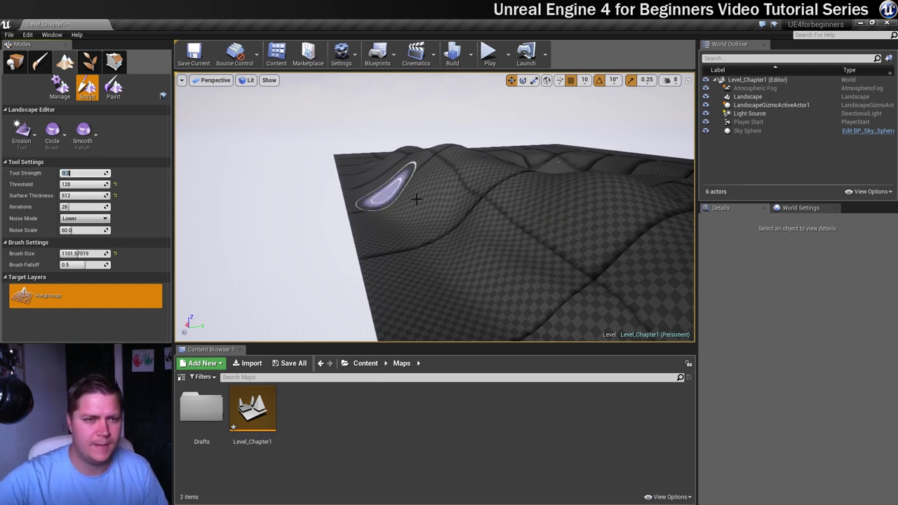
- Erode the hills and slopes near the landscape's edge with Erosion strokes
middle_click_drag(414, 197, 459, 165)
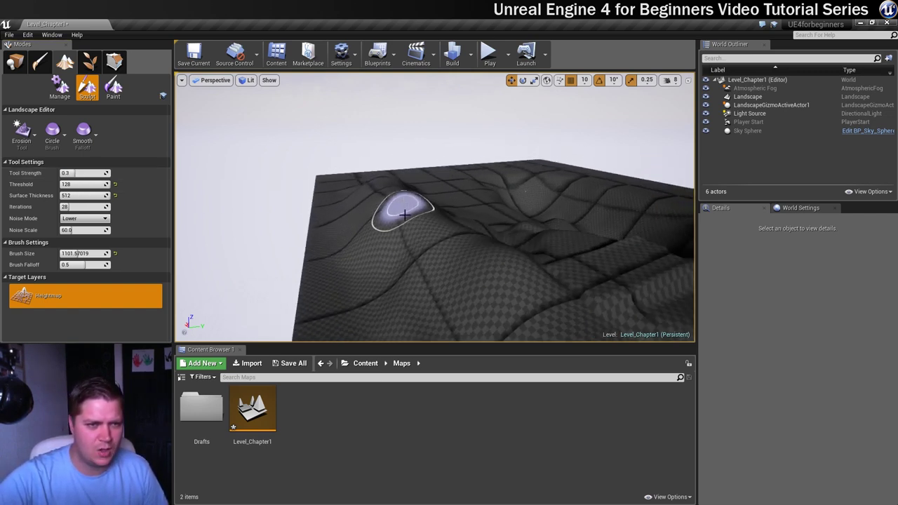
mouse_move(405, 215)
left_mouse_down()
mouse_move(385, 260)
mouse_move(537, 245)
mouse_move(462, 270)
mouse_move(393, 193)
mouse_move(357, 194)
mouse_move(430, 290)
mouse_move(319, 200)
left_mouse_up()
mouse_move(399, 237)
left_mouse_down()
mouse_move(396, 202)
mouse_move(425, 264)
left_mouse_up()
right_click_drag(425, 263, 498, 260)
right_click_drag(401, 257, 448, 260)
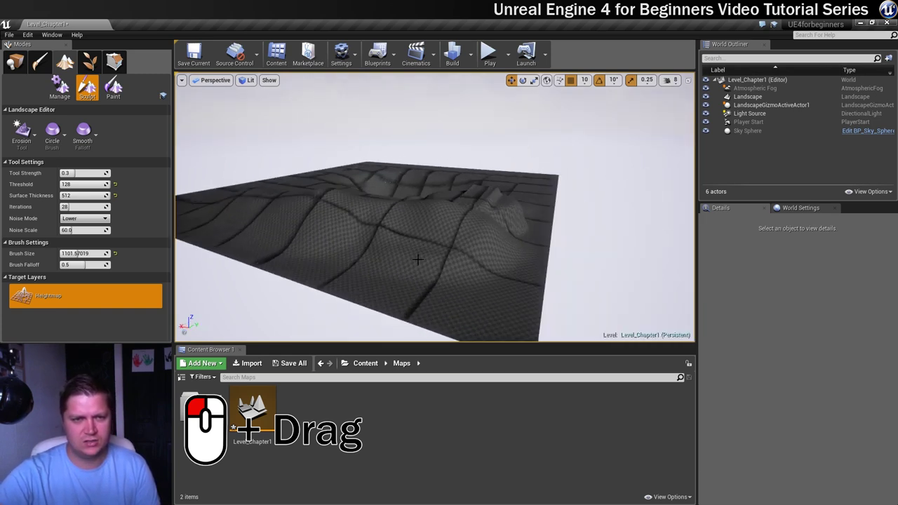
mouse_move(400, 257)
left_mouse_down()
mouse_move(438, 242)
mouse_move(469, 252)
mouse_move(459, 259)
left_mouse_up()
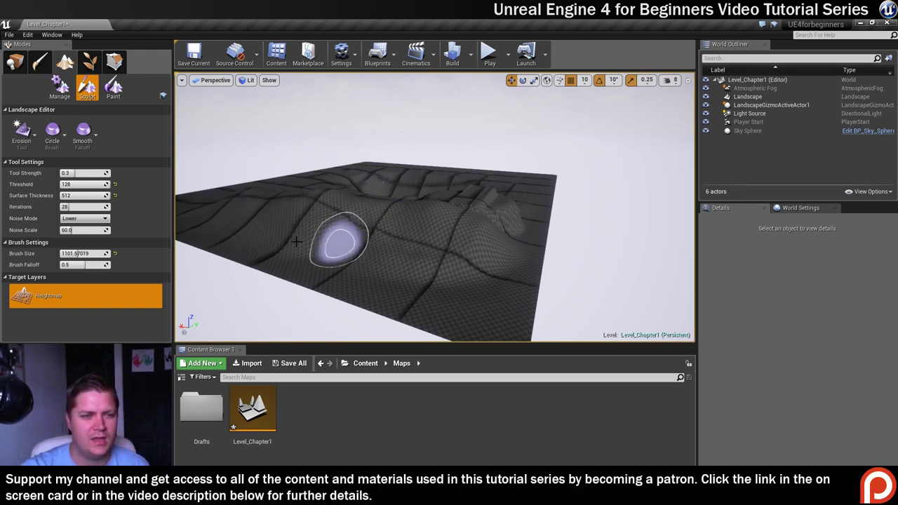
- Wear down the sharp ramp edges on top of the plateau with the Erosion tool
mouse_move(427, 267)
right_mouse_down()
mouse_move(365, 254)
mouse_move(414, 251)
right_mouse_up()
key("w")
mouse_move(520, 210)
right_mouse_down()
mouse_move(484, 211)
mouse_move(488, 238)
right_mouse_up()
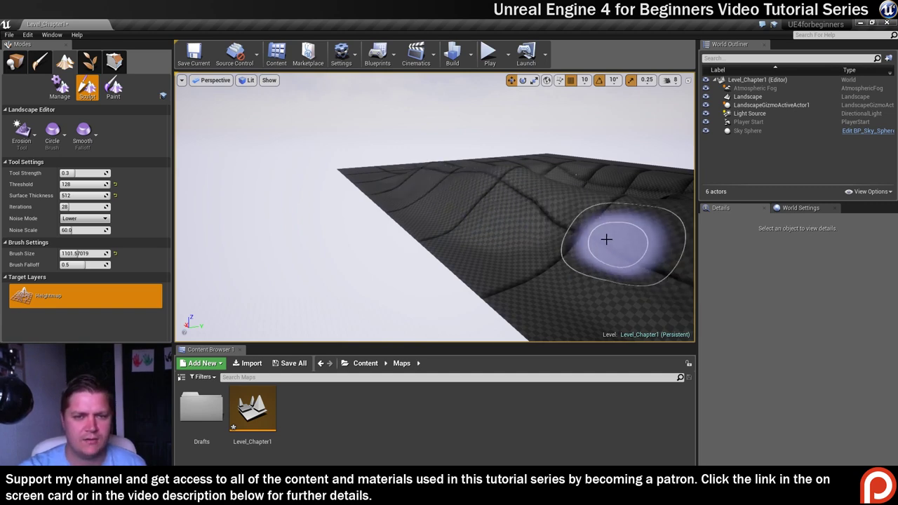
mouse_move(606, 239)
right_mouse_down()
mouse_move(575, 241)
mouse_move(606, 242)
mouse_move(582, 234)
right_mouse_up()
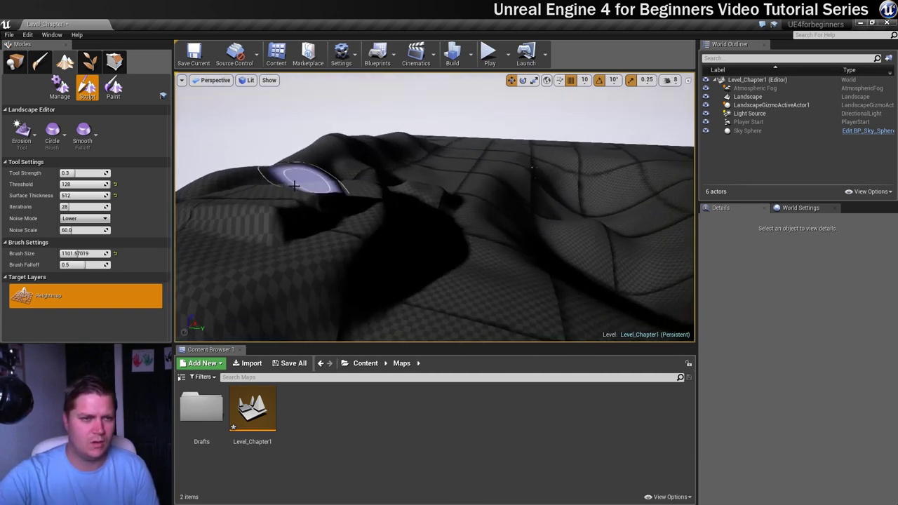
mouse_move(333, 178)
right_mouse_down()
mouse_move(291, 179)
mouse_move(306, 199)
mouse_move(333, 202)
mouse_move(331, 181)
right_mouse_up()
mouse_move(383, 187)
left_mouse_down()
mouse_move(425, 168)
mouse_move(437, 200)
mouse_move(400, 208)
mouse_move(381, 190)
mouse_move(324, 174)
mouse_move(341, 244)
mouse_move(409, 248)
mouse_move(435, 278)
mouse_move(481, 220)
mouse_move(537, 234)
mouse_move(469, 210)
mouse_move(485, 200)
mouse_move(498, 204)
mouse_move(461, 243)
mouse_move(377, 270)
mouse_move(399, 266)
mouse_move(313, 242)
mouse_move(457, 188)
mouse_move(472, 223)
mouse_move(401, 201)
mouse_move(276, 203)
mouse_move(357, 280)
mouse_move(526, 259)
mouse_move(460, 258)
left_mouse_up()
mouse_move(461, 259)
right_mouse_down()
mouse_move(414, 261)
mouse_move(526, 257)
mouse_move(458, 253)
mouse_move(464, 243)
mouse_move(456, 277)
mouse_move(459, 254)
right_mouse_up()
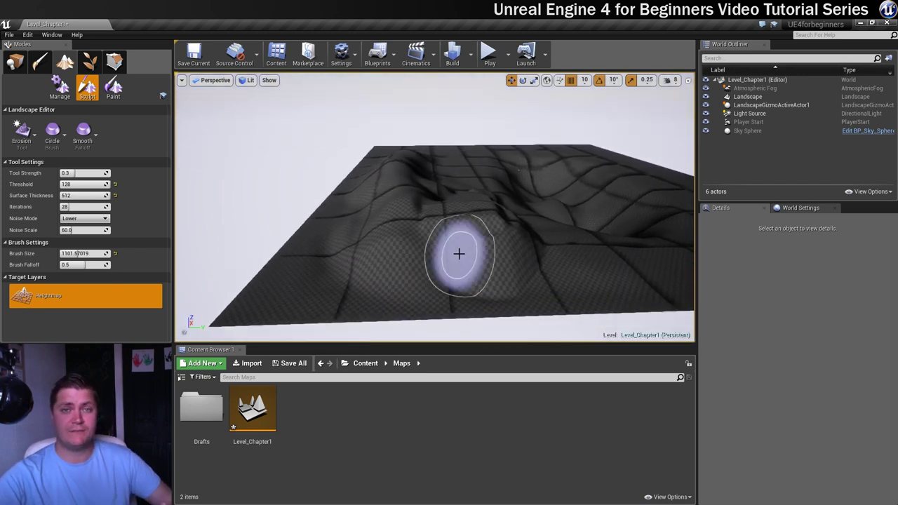
- Switch to the Hydro Erosion tool and carve rain-worn gullies into the hills and plateau slopes
left_click(25, 132)
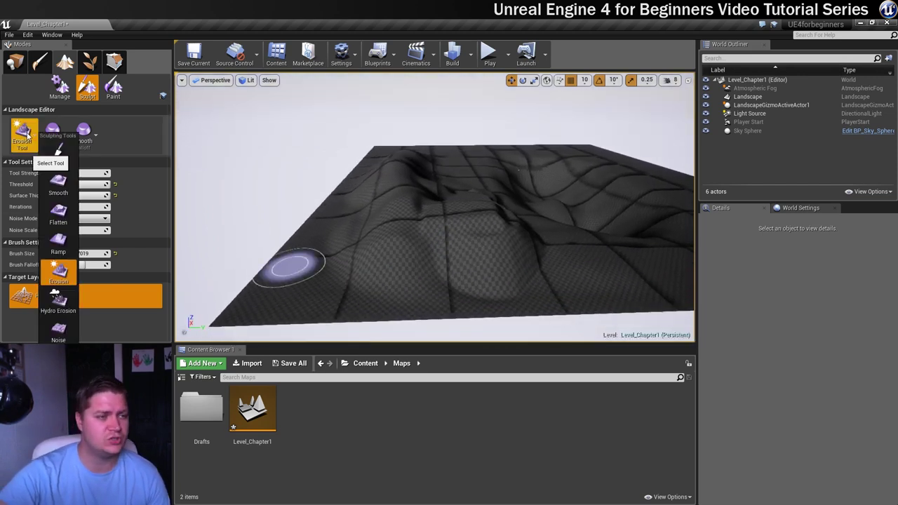
left_click(58, 301)
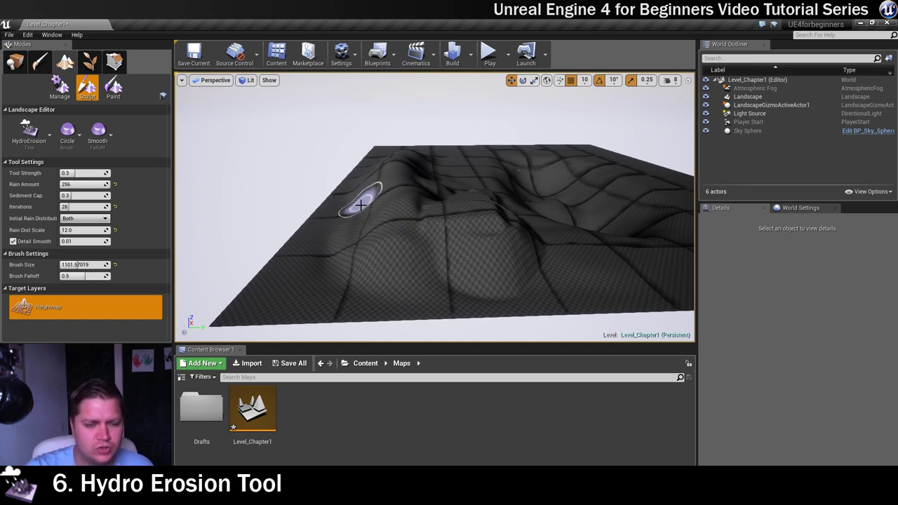
right_click_drag(410, 210, 410, 210)
key("w")
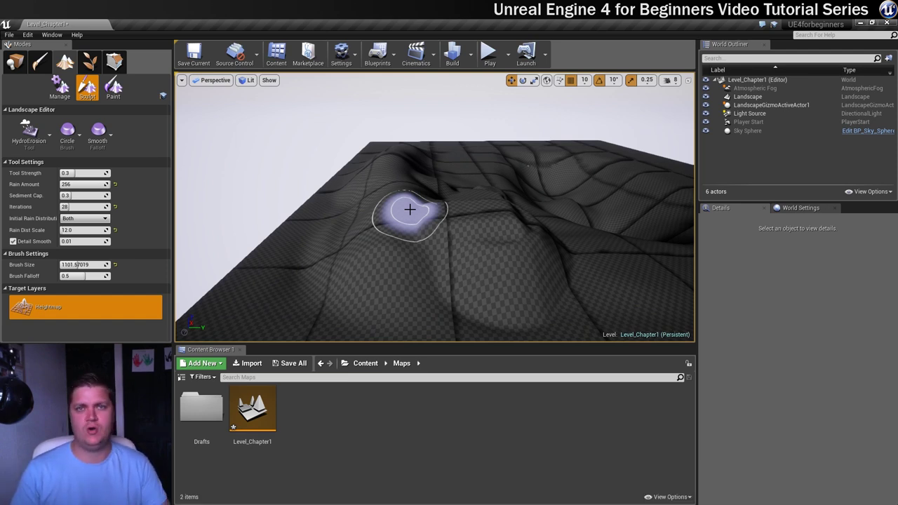
right_click_drag(408, 205, 433, 201)
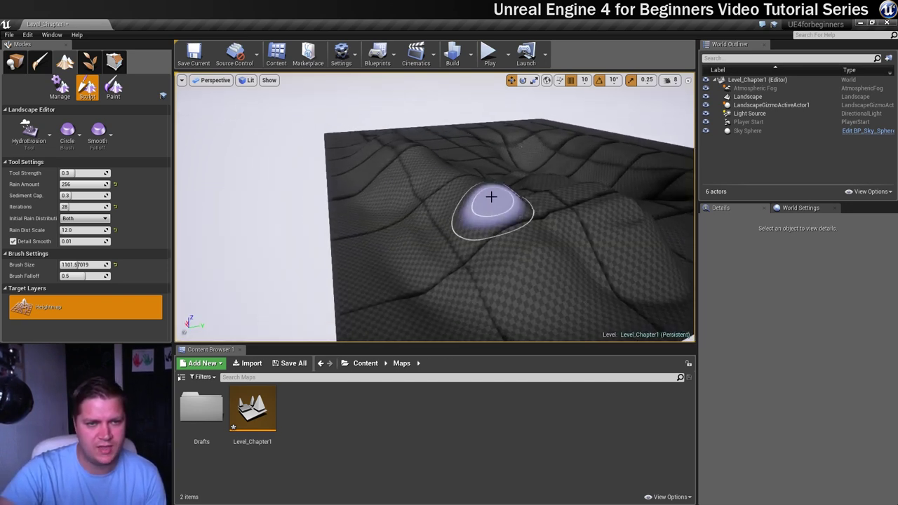
mouse_move(487, 246)
left_mouse_down()
mouse_move(601, 251)
mouse_move(569, 277)
mouse_move(465, 241)
mouse_move(417, 207)
mouse_move(456, 206)
mouse_move(467, 247)
mouse_move(514, 272)
mouse_move(429, 219)
mouse_move(411, 184)
mouse_move(415, 219)
mouse_move(458, 271)
mouse_move(475, 280)
mouse_move(495, 246)
mouse_move(465, 280)
mouse_move(536, 306)
mouse_move(538, 274)
mouse_move(493, 220)
mouse_move(460, 194)
mouse_move(386, 174)
left_mouse_up()
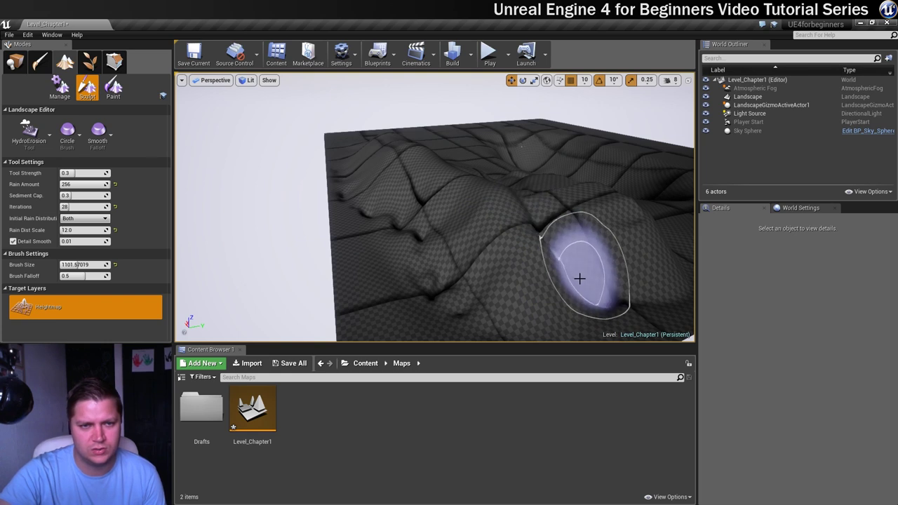
right_click_drag(511, 244, 414, 247)
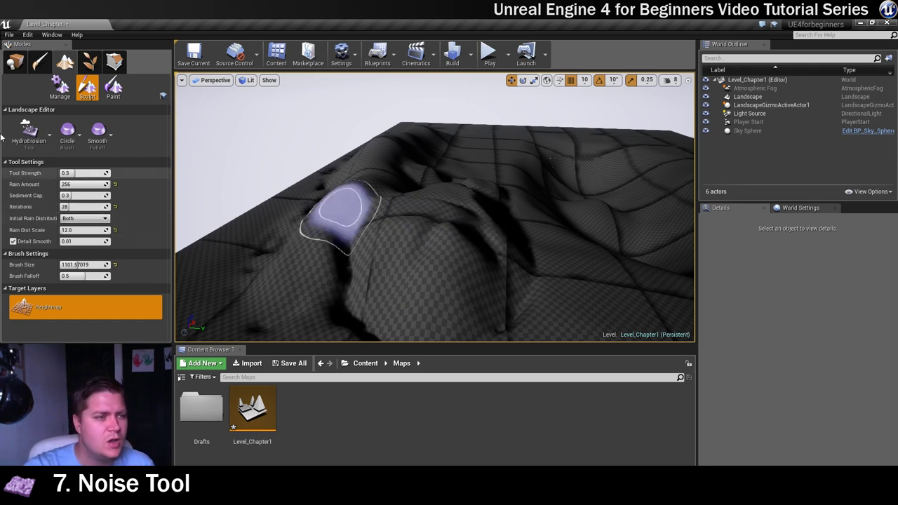
- Switch to the Noise tool and enlarge the brush size to about 2000 for the flat ground
left_click(28, 133)
left_click(74, 330)
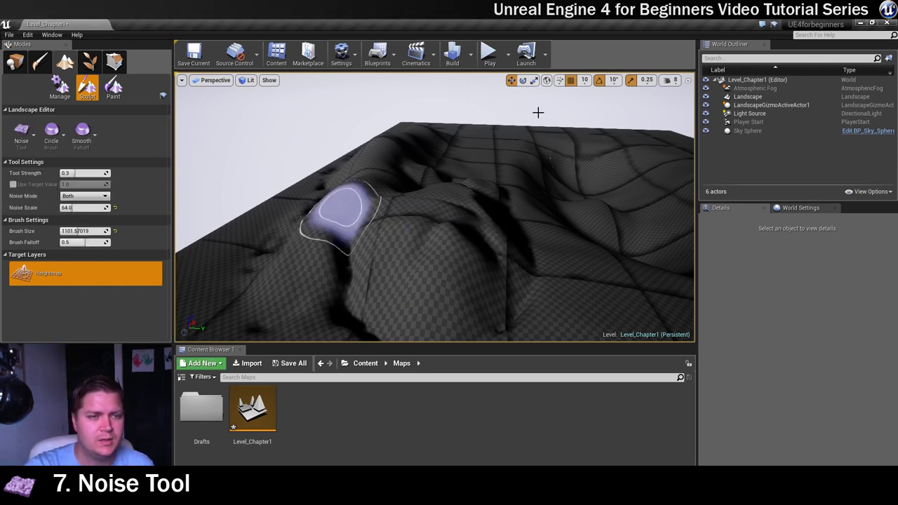
mouse_move(423, 214)
right_mouse_down()
mouse_move(453, 217)
mouse_move(477, 246)
mouse_move(565, 251)
right_mouse_up()
mouse_move(456, 242)
right_mouse_down()
mouse_move(476, 244)
mouse_move(454, 232)
right_mouse_up()
key("s")
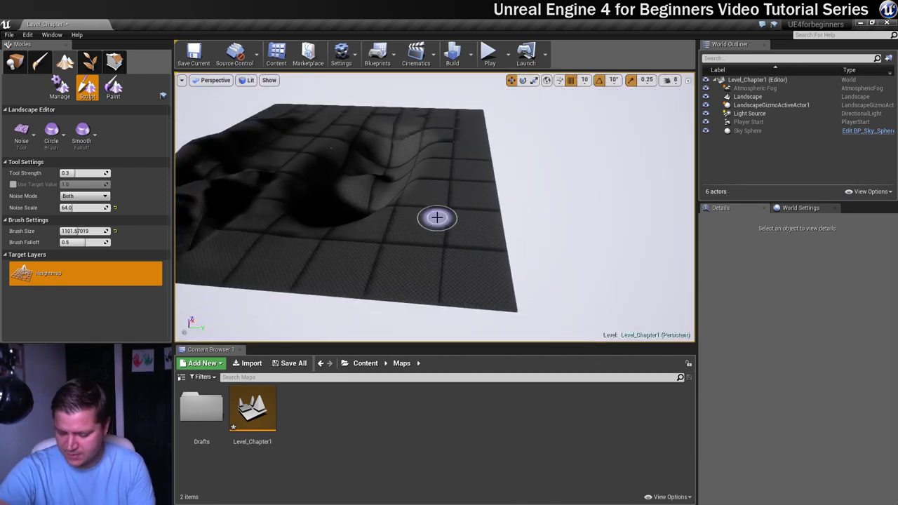
key("bracketright")
key("bracketright")
key("bracketright")
key("bracketright")
key("bracketright")
key("bracketright")
key("bracketright")
key("bracketright")
key("bracketright")
key("bracketright")
key("bracketright")
key("bracketright")
key("bracketright")
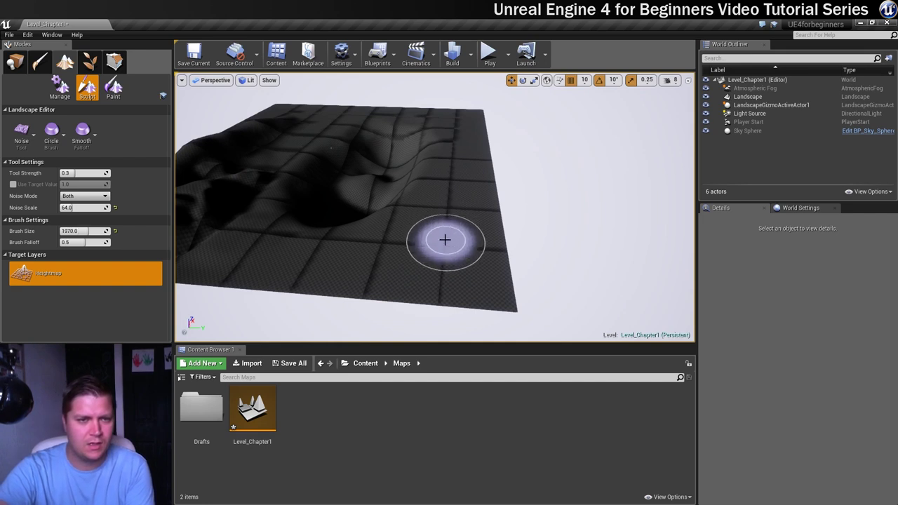
- Roughen the flat ground beside the valley with Noise strokes, and undo the last stroke
mouse_move(463, 223)
left_mouse_down()
mouse_move(443, 206)
mouse_move(449, 226)
mouse_move(381, 250)
mouse_move(373, 271)
mouse_move(458, 285)
mouse_move(473, 233)
mouse_move(457, 182)
mouse_move(463, 122)
mouse_move(461, 180)
mouse_move(431, 161)
mouse_move(427, 121)
mouse_move(391, 118)
mouse_move(327, 141)
mouse_move(272, 213)
mouse_move(252, 260)
mouse_move(421, 271)
left_mouse_up()
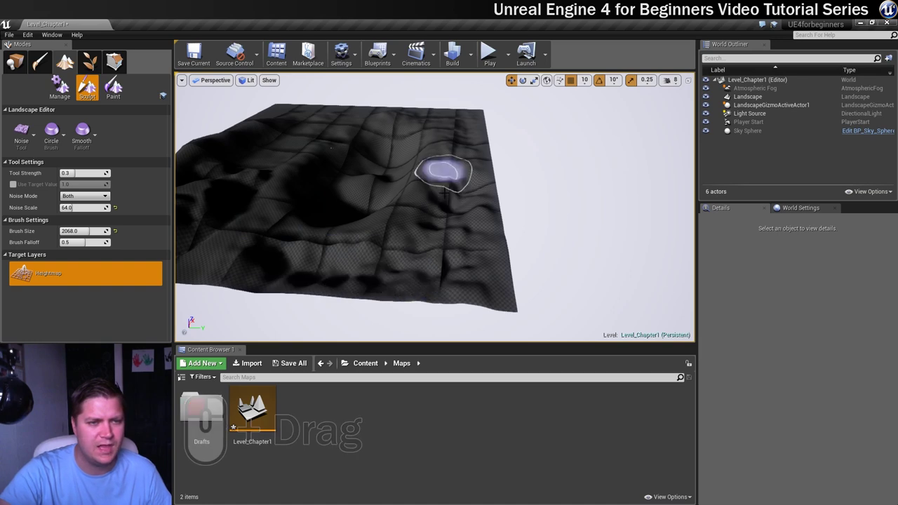
mouse_move(458, 234)
right_mouse_down()
mouse_move(445, 234)
mouse_move(466, 226)
mouse_move(455, 247)
mouse_move(453, 205)
right_mouse_up()
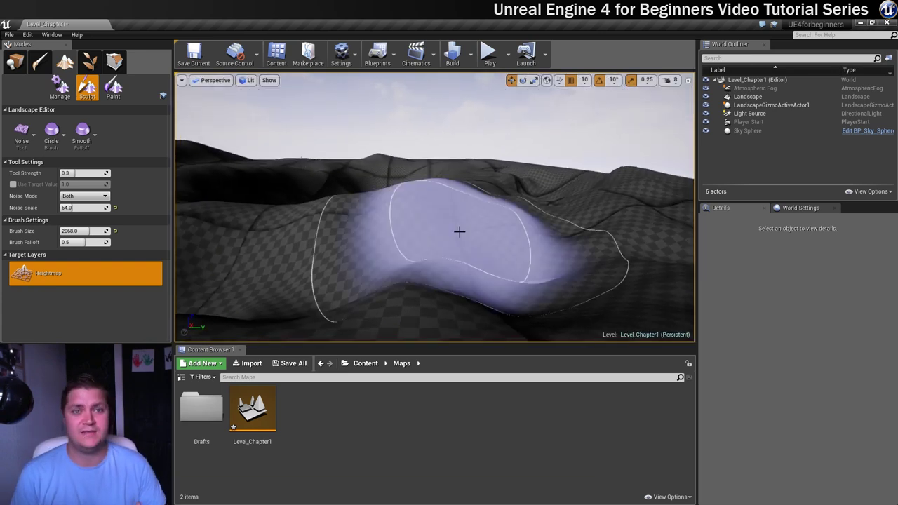
key("ctrl+z")
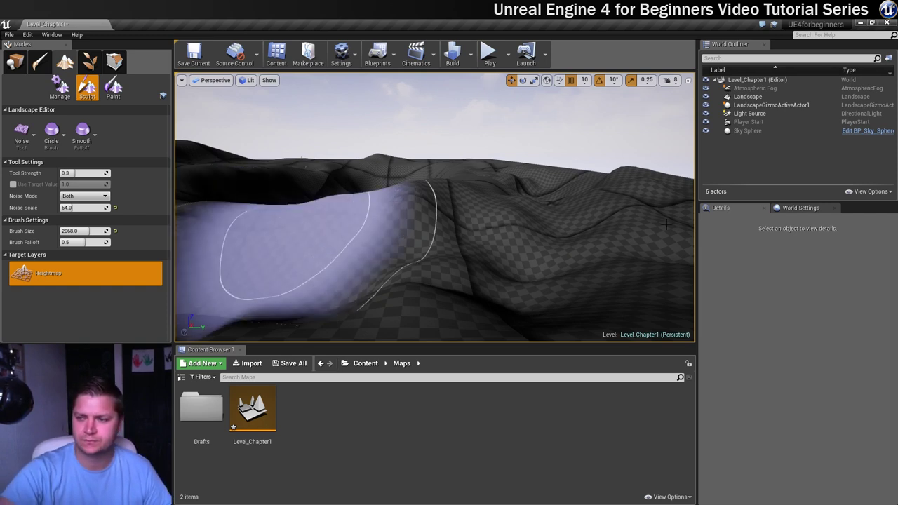
- Switch to the Retopologize landscape tool and set the viewport camera speed to 5
left_click(18, 137)
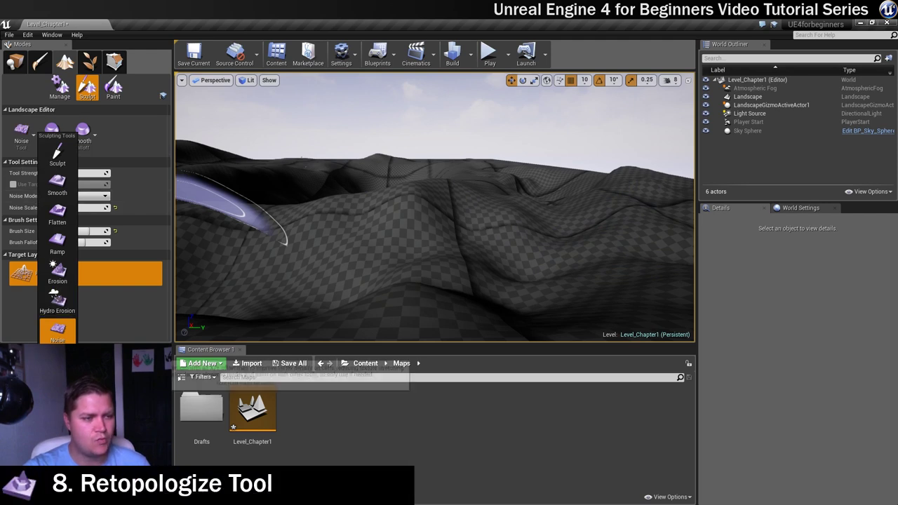
left_click(58, 359)
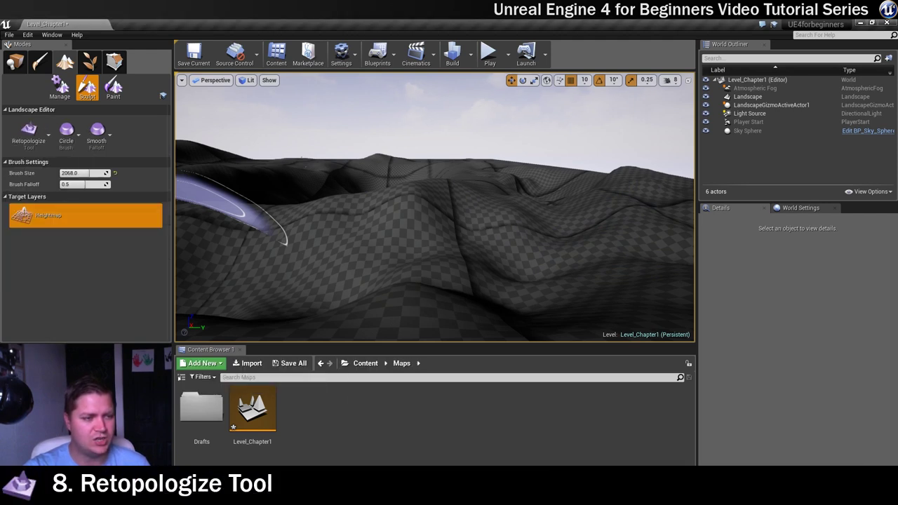
left_click(292, 261)
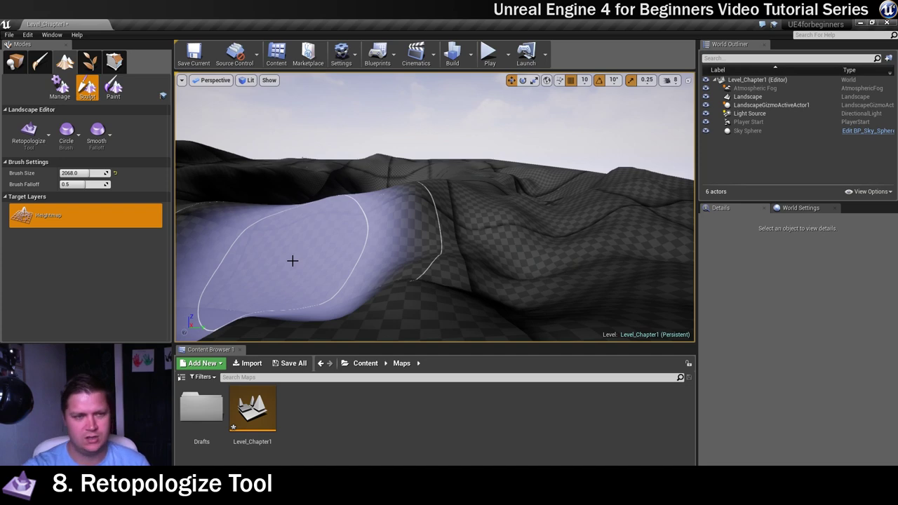
mouse_move(318, 255)
right_mouse_down()
mouse_move(253, 261)
mouse_move(292, 261)
right_mouse_up()
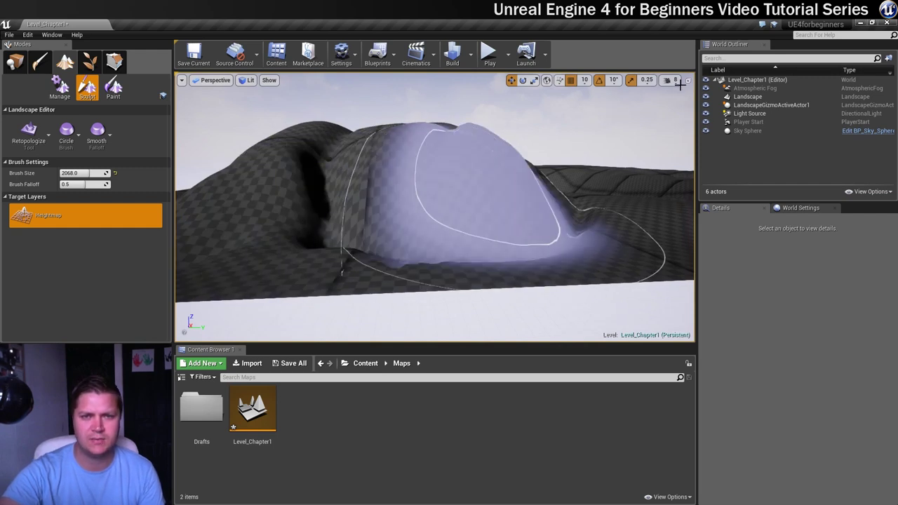
left_click(672, 81)
left_click(639, 52)
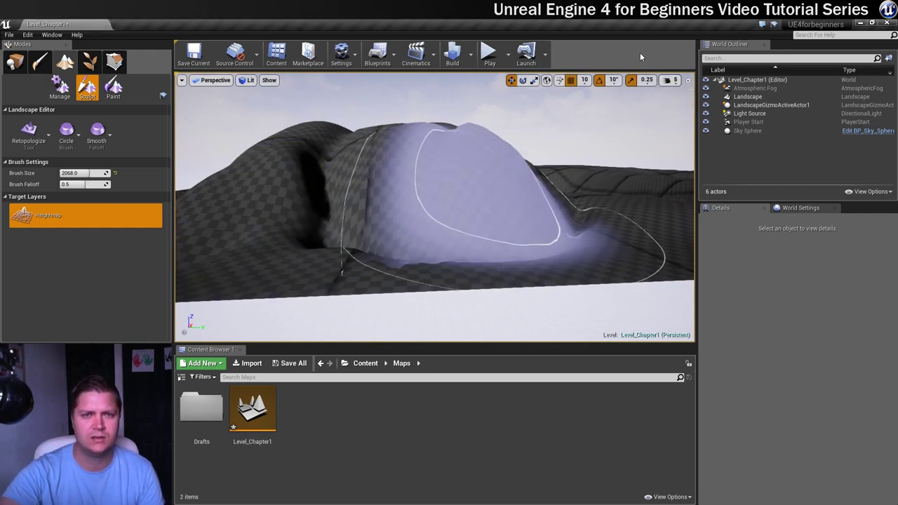
- Reduce the brush size to about 1007 and retopologize the stretched slope of the steep hill at the landscape's edge
right_click_drag(463, 169, 463, 168)
key("w")
right_click_drag(481, 136, 481, 136)
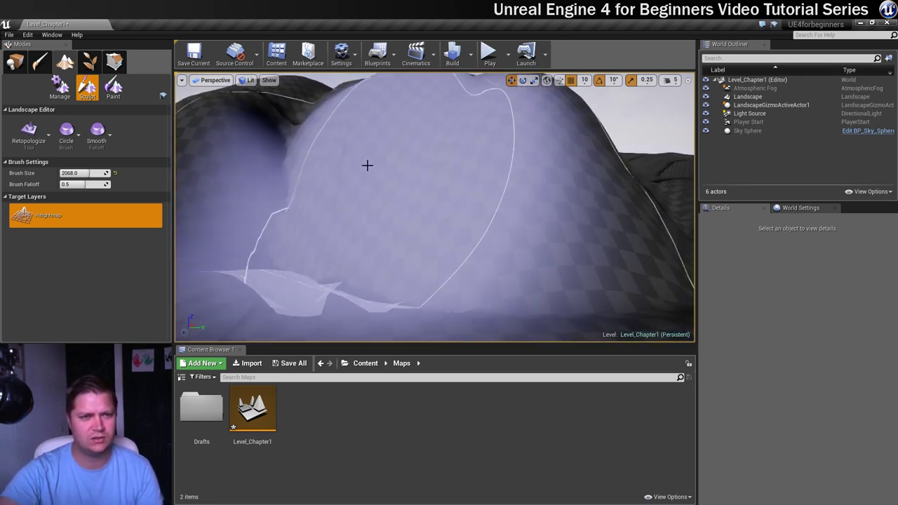
mouse_move(83, 174)
left_mouse_down()
mouse_move(63, 174)
mouse_move(82, 174)
left_mouse_up()
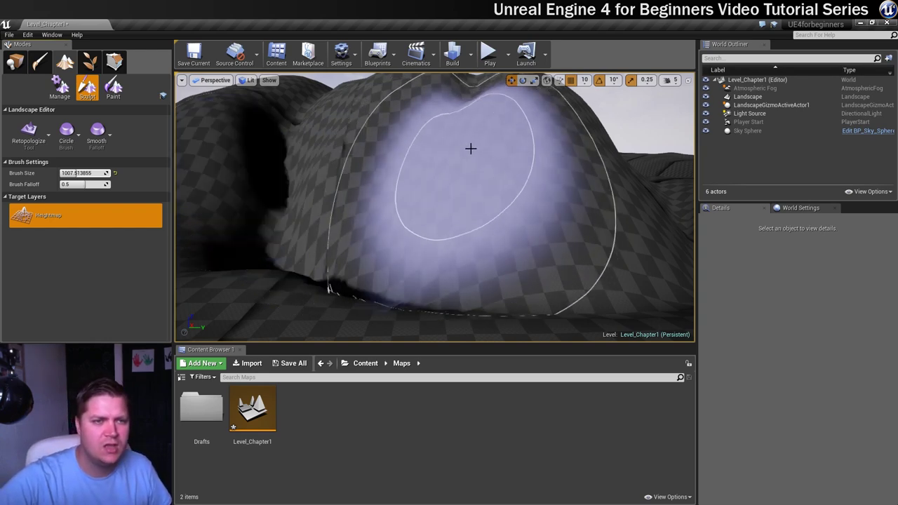
mouse_move(350, 119)
left_mouse_down()
mouse_move(365, 96)
mouse_move(475, 169)
mouse_move(515, 254)
mouse_move(493, 320)
mouse_move(285, 236)
mouse_move(416, 318)
mouse_move(253, 228)
mouse_move(280, 105)
mouse_move(288, 169)
mouse_move(265, 191)
mouse_move(290, 263)
mouse_move(249, 290)
mouse_move(220, 161)
mouse_move(288, 98)
mouse_move(228, 173)
mouse_move(220, 288)
mouse_move(315, 322)
mouse_move(413, 265)
mouse_move(521, 302)
mouse_move(645, 313)
mouse_move(530, 107)
mouse_move(365, 98)
mouse_move(428, 87)
mouse_move(400, 105)
mouse_move(315, 112)
mouse_move(267, 162)
mouse_move(254, 221)
mouse_move(261, 299)
mouse_move(363, 290)
mouse_move(391, 307)
mouse_move(441, 194)
mouse_move(258, 144)
mouse_move(337, 131)
mouse_move(267, 94)
mouse_move(372, 114)
mouse_move(491, 119)
left_mouse_up()
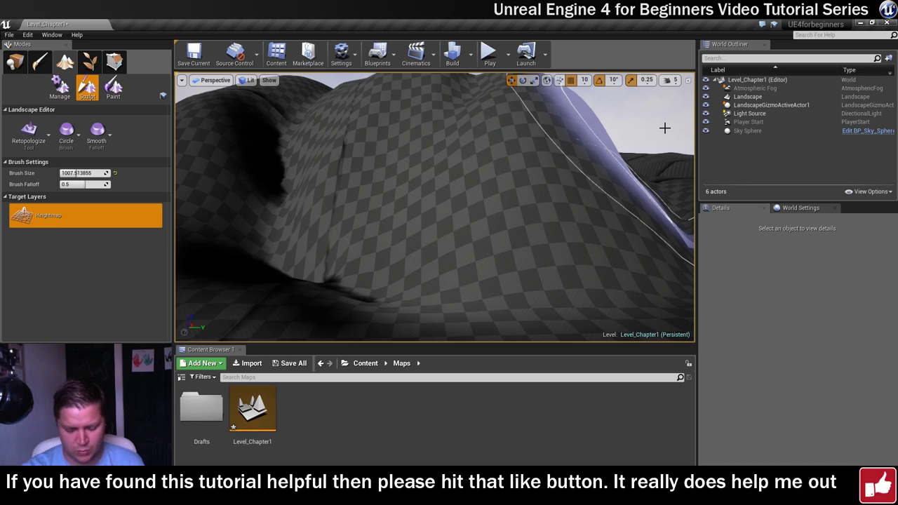
left_click_drag(664, 127, 664, 128)
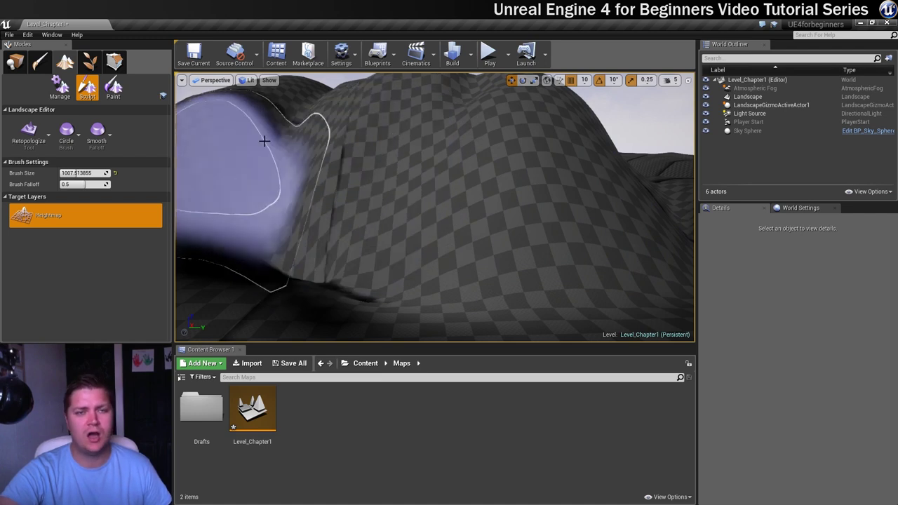
- Switch from Retopologize to the landscape Visibility tool
left_click(28, 133)
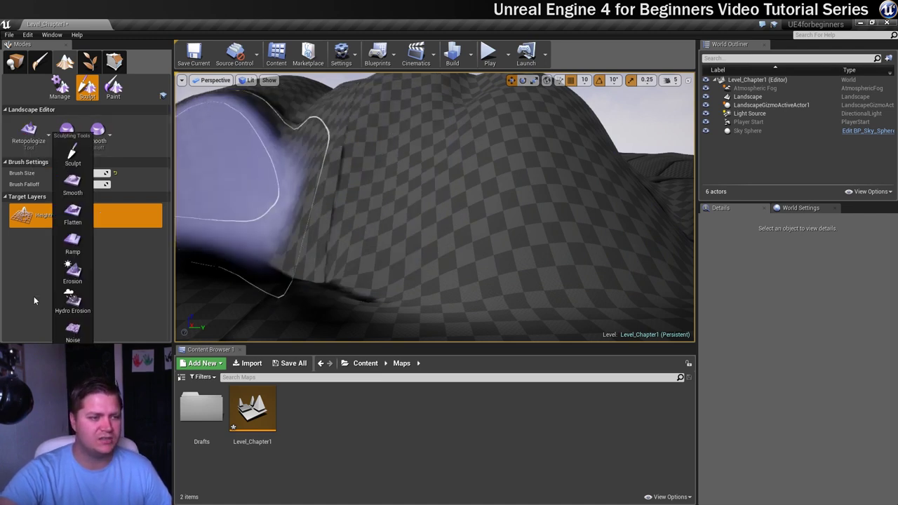
left_click(73, 393)
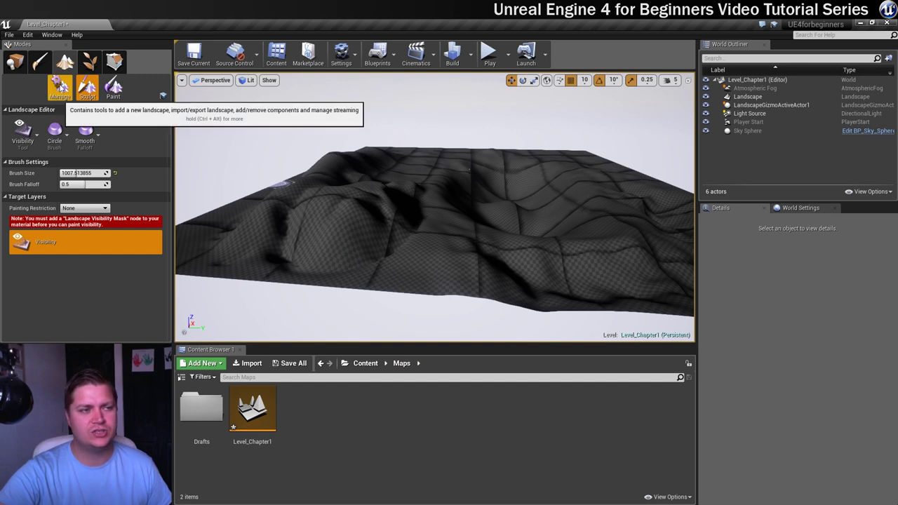
- Return to Place mode and delete the Landscape and LandscapeGizmoActiveActor1 actors from the level
left_click(15, 61)
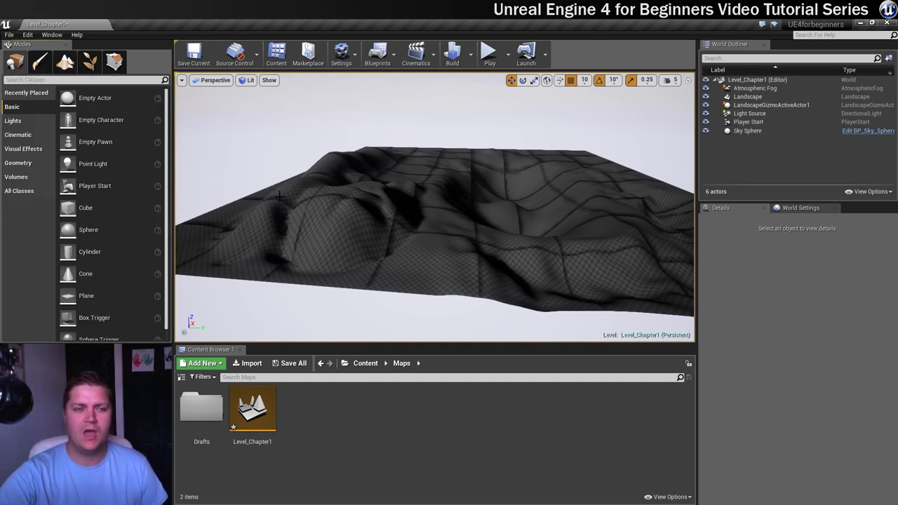
left_click(748, 98)
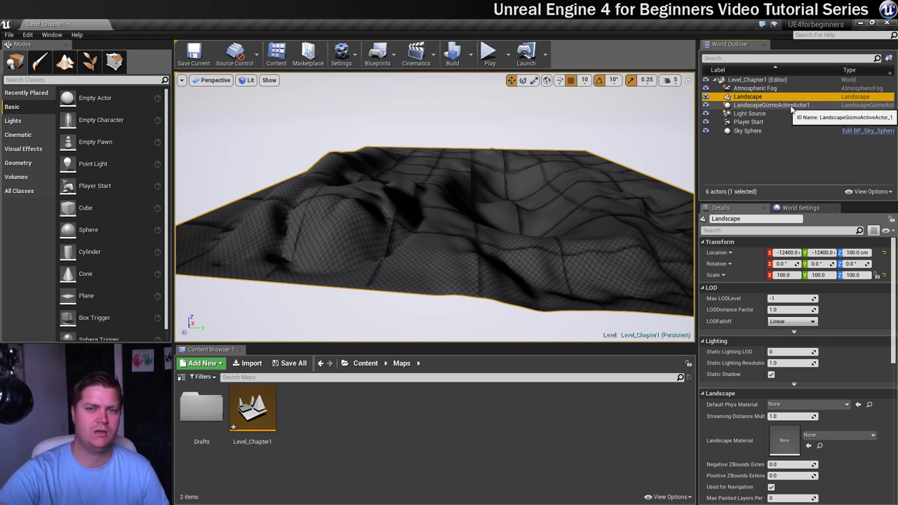
left_click(785, 105, "ctrl")
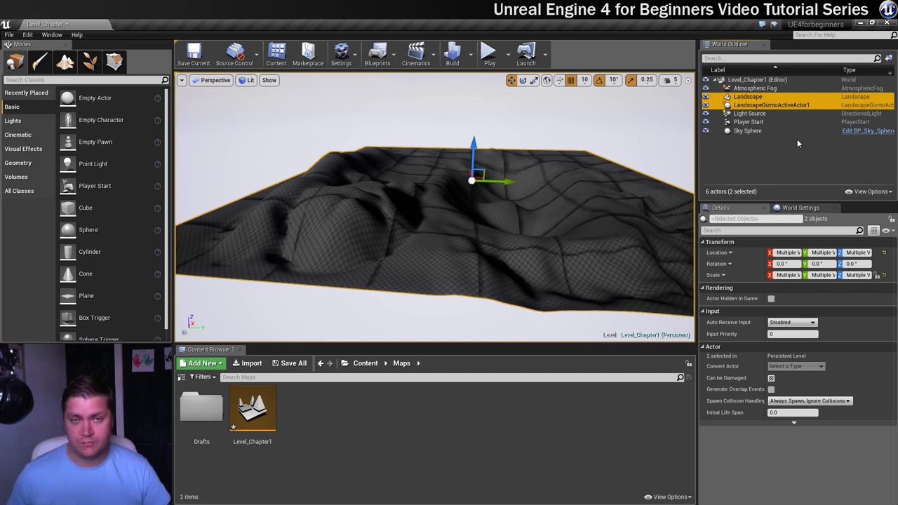
key("Delete")
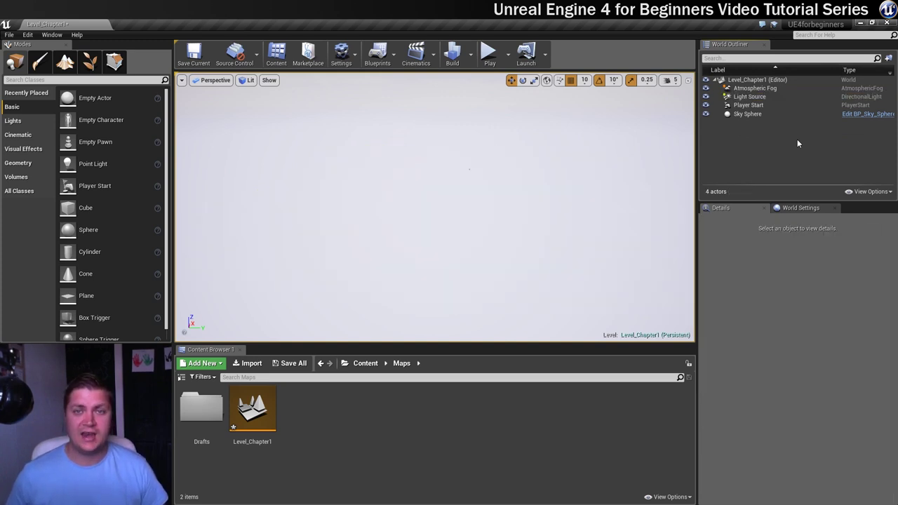